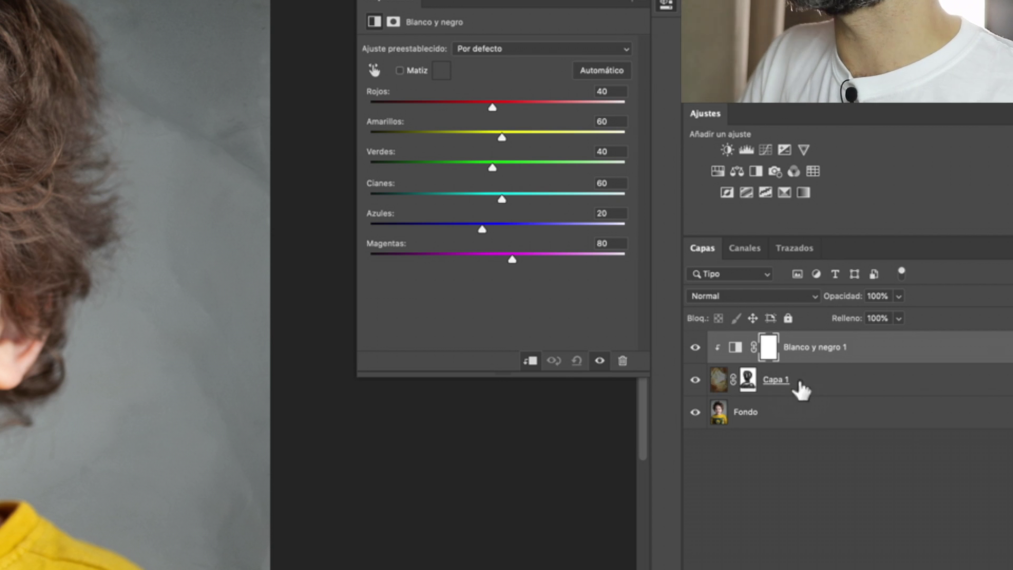
Rename the texture layer Capa 1 as "textura 1"
double_click(779, 379)
text(textur)
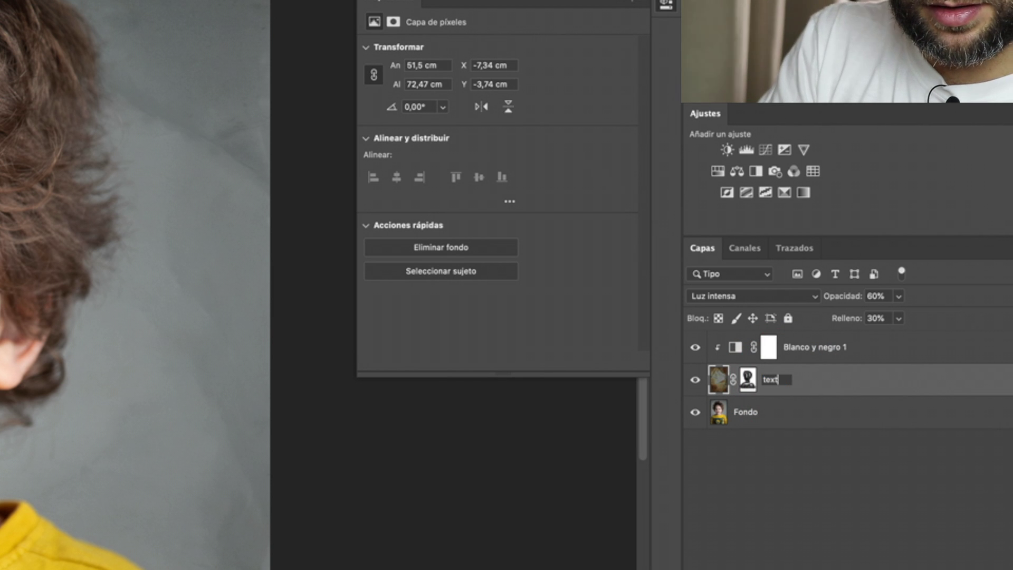
text(a 1)
key(Return)
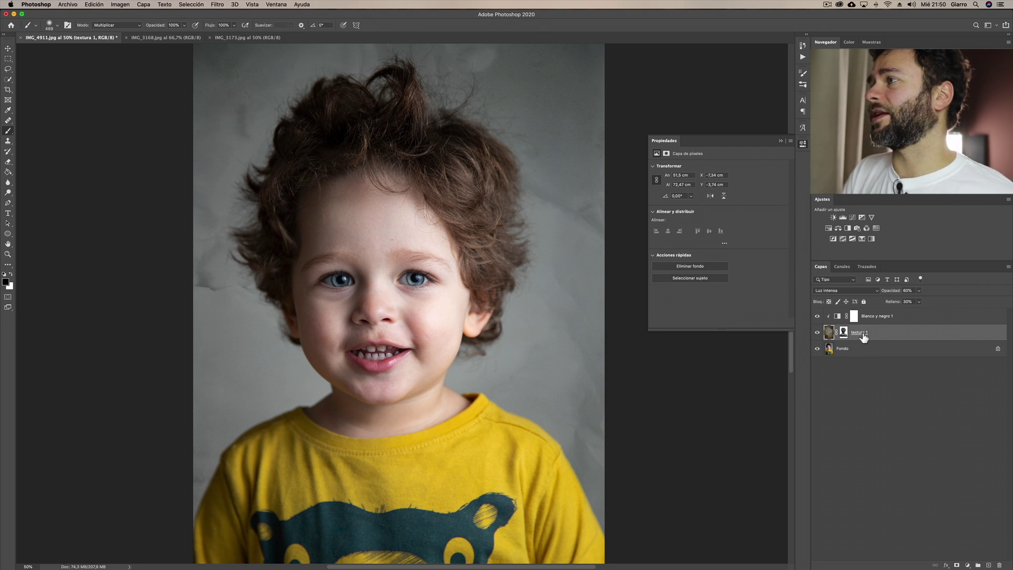
Compare the portrait with and without the Blanco y negro 1 adjustment and set that adjustment's opacity to 75%
click(838, 316)
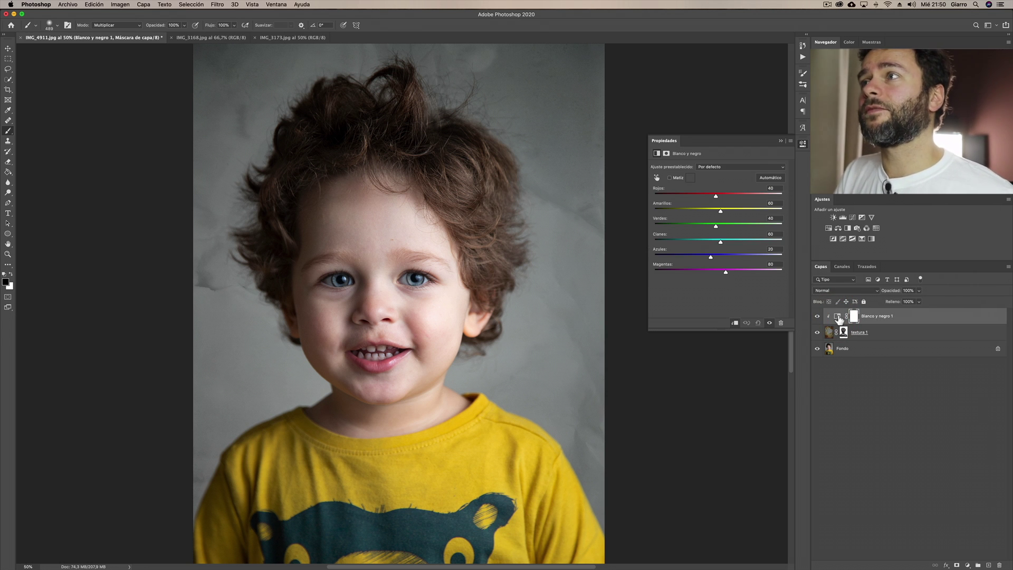
click(818, 317)
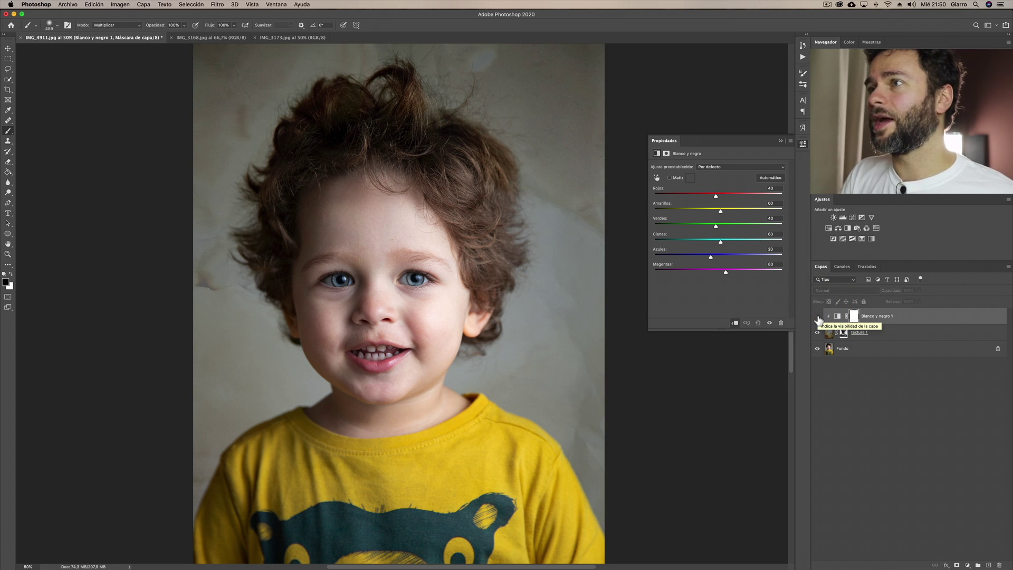
click(818, 316)
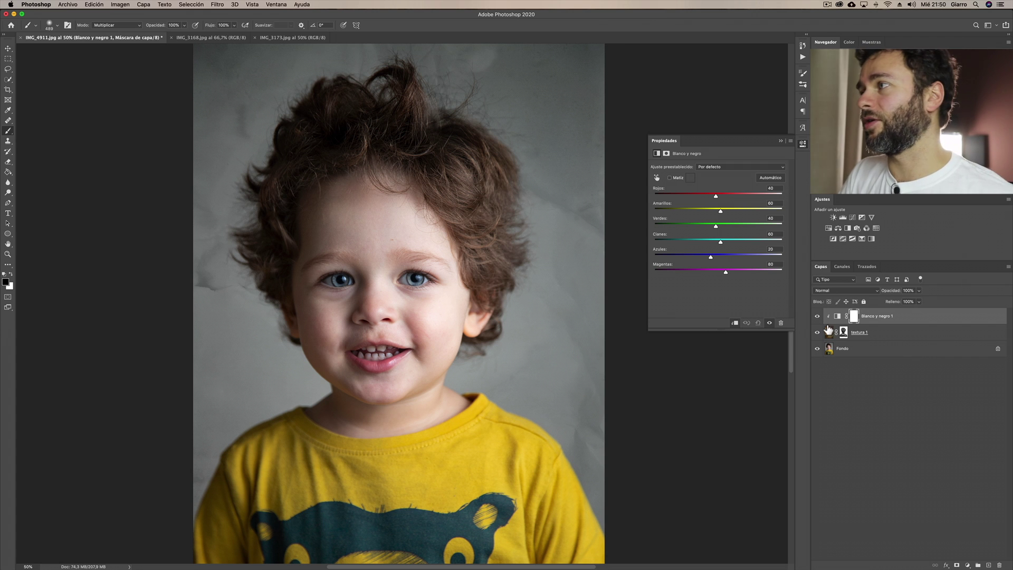
click(919, 292)
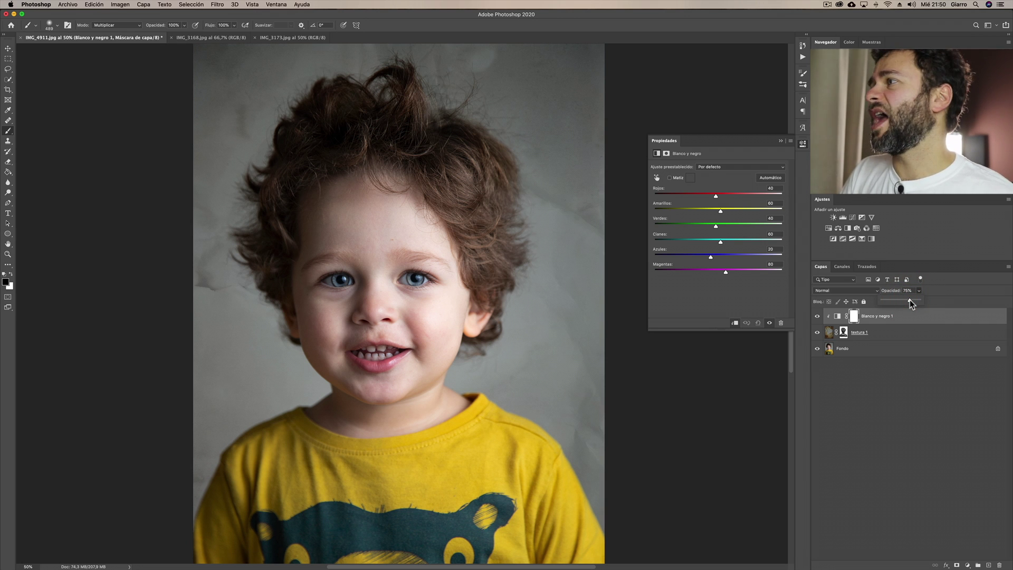
click(838, 316)
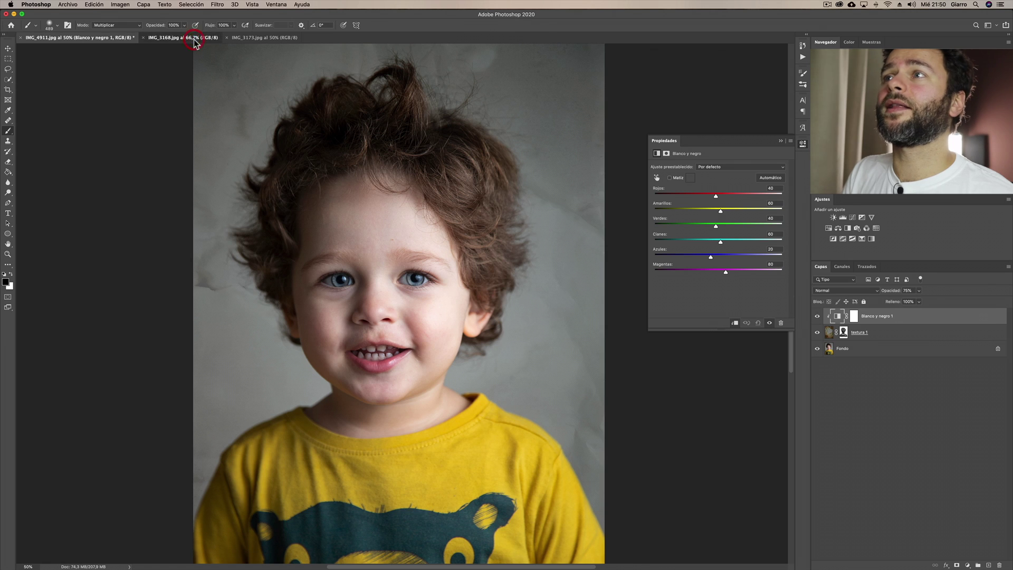
Copy the crumpled paper texture from IMG_3173.jpg into the IMG_4911.jpg portrait as a new layer
click(194, 39)
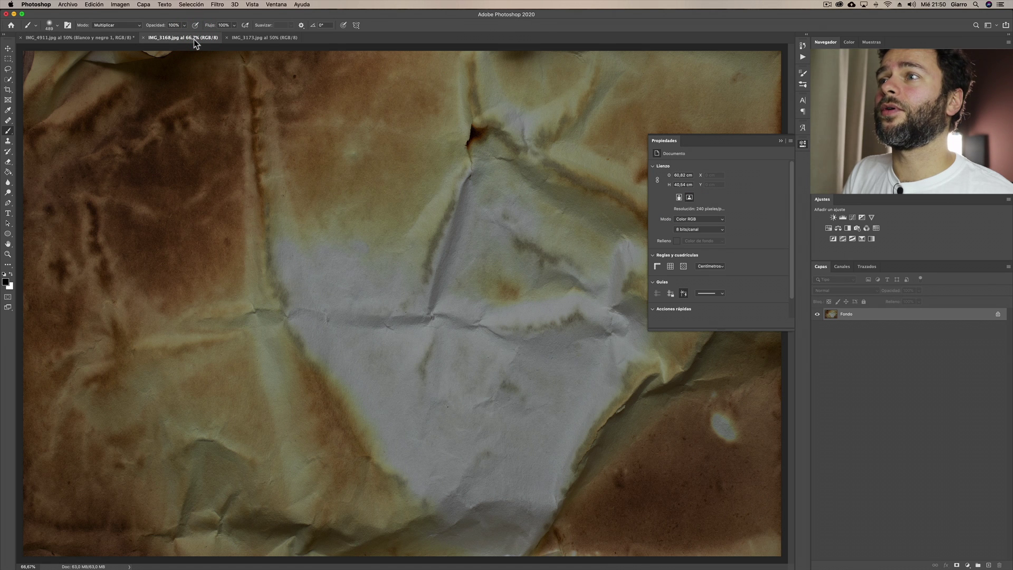
click(277, 38)
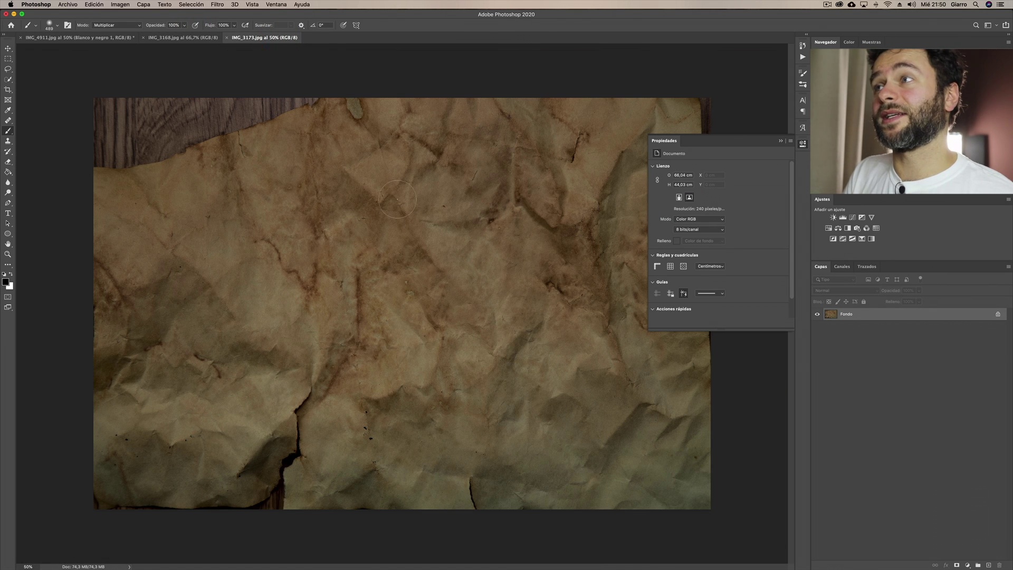
click(802, 144)
click(7, 49)
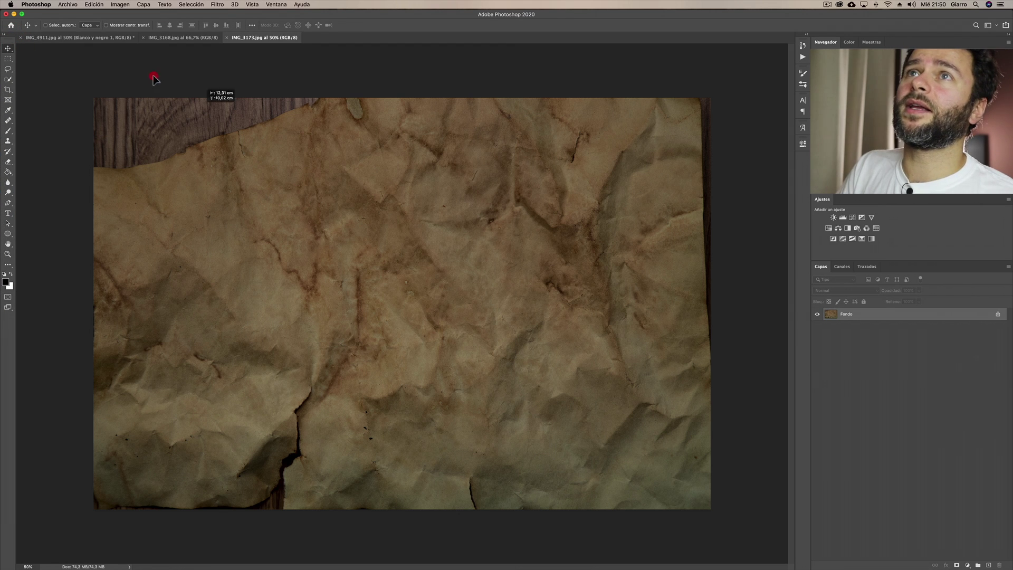
click(61, 38)
drag(341, 201, 391, 272)
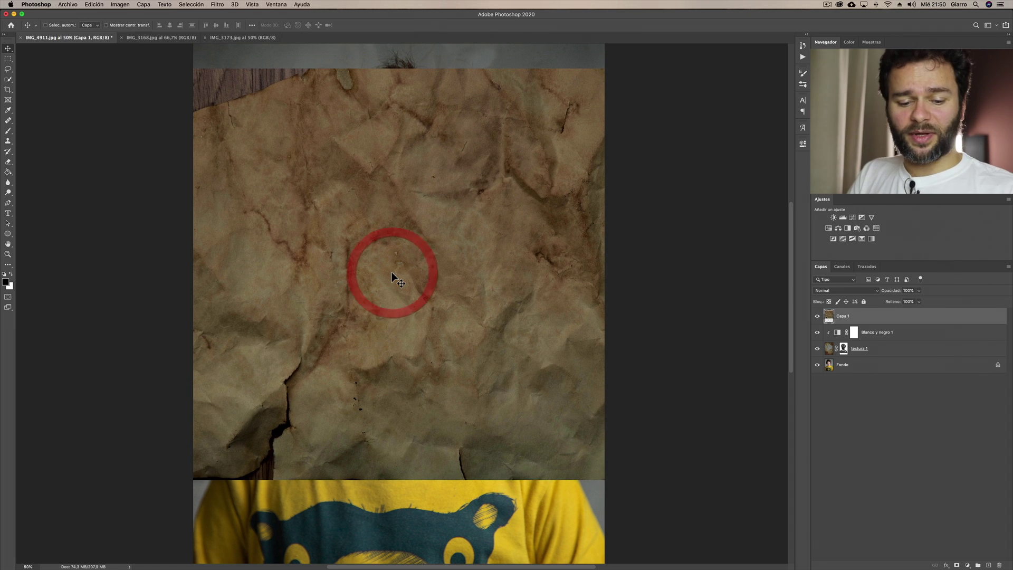
Rotate the crumpled paper layer about -91° with Free Transform so it stands vertically over the portrait
key(super+t)
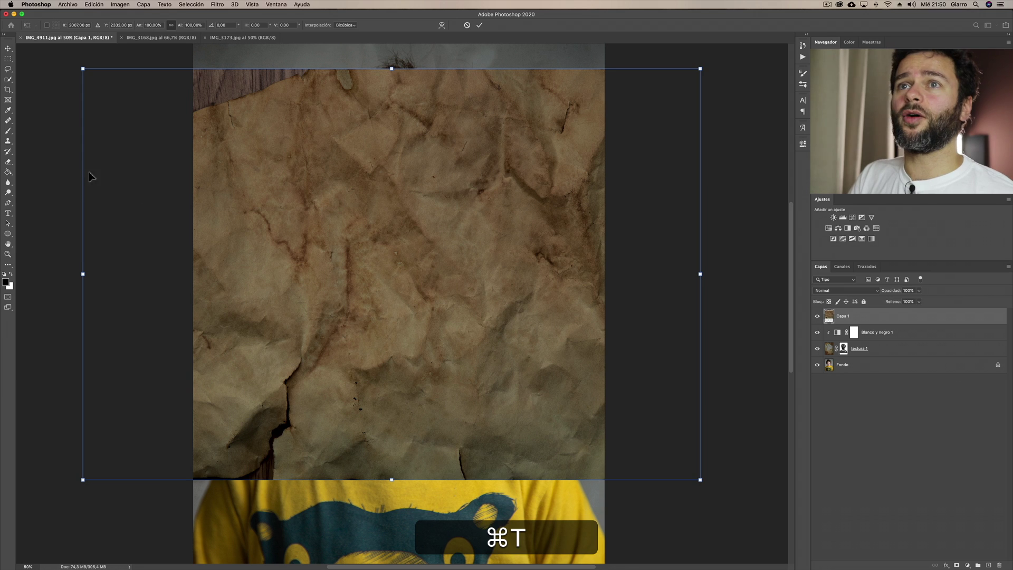
drag(66, 164, 323, 486)
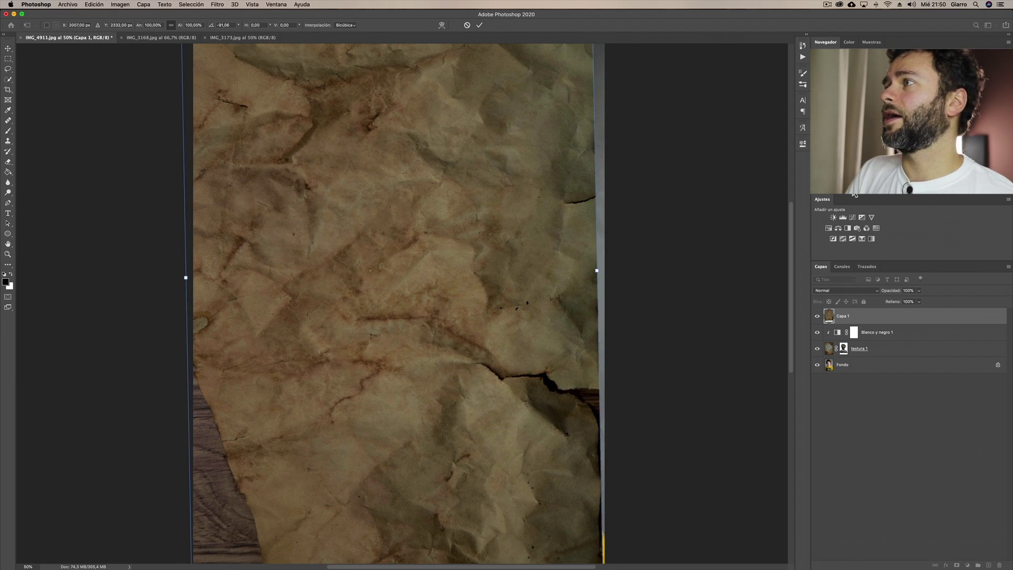
key(super+minus)
key(super+minus)
key(super+minus)
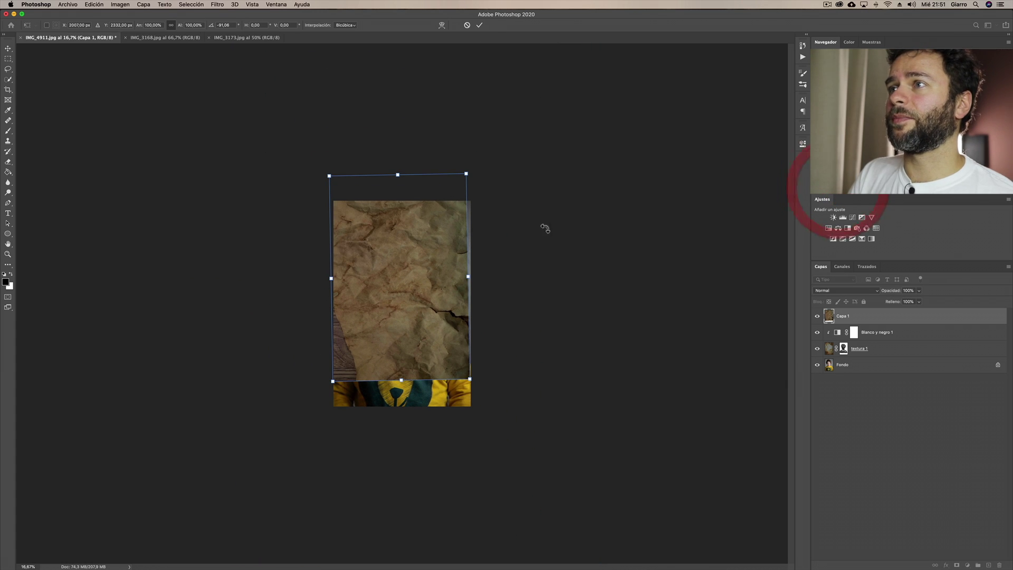
Scale the paper texture to about 121%, position it over the whole portrait and apply the transformation
drag(422, 280, 427, 293)
drag(495, 373, 447, 418)
drag(558, 192, 449, 280)
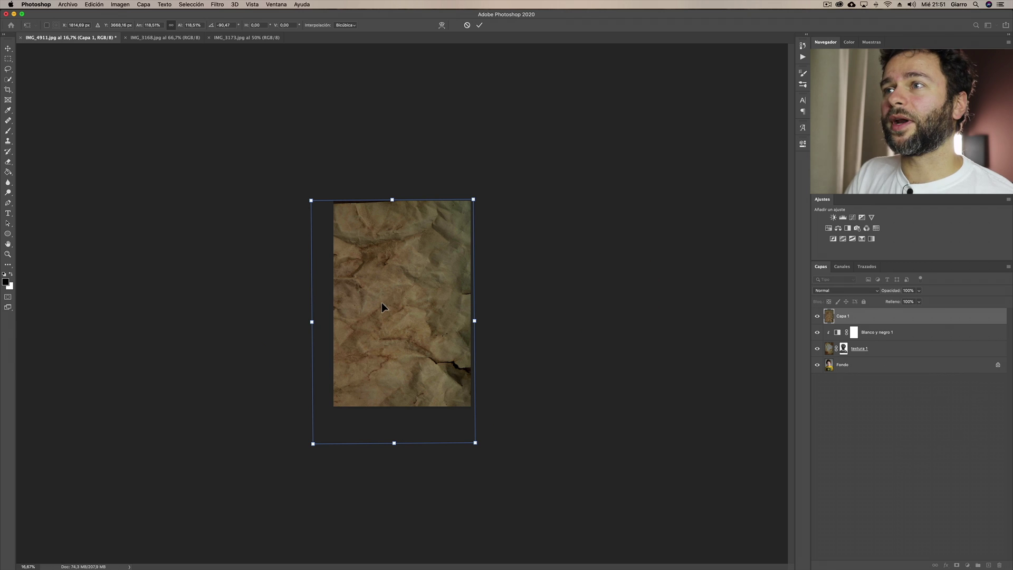
drag(490, 239, 491, 248)
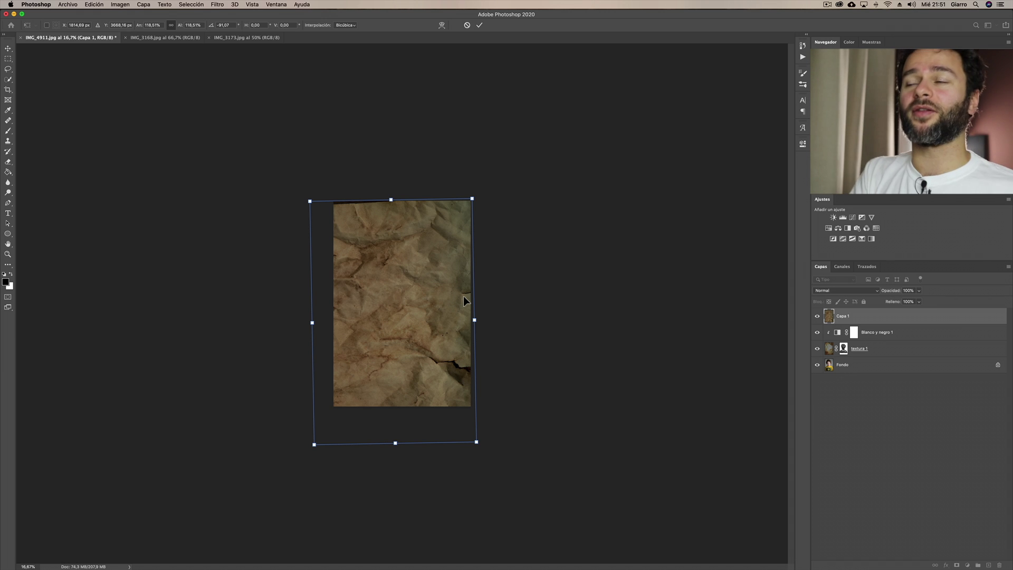
drag(391, 200, 393, 194)
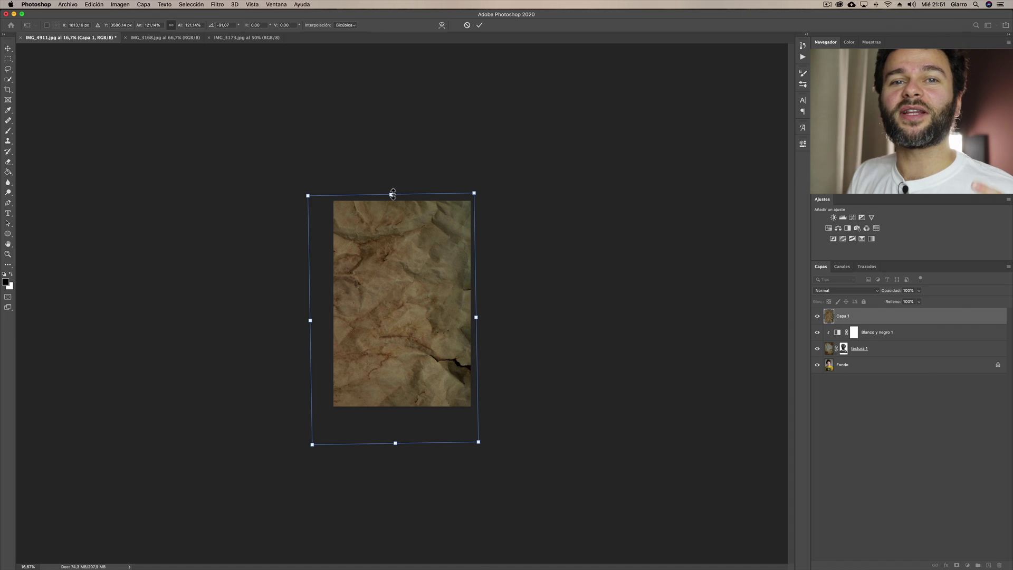
drag(407, 277, 411, 272)
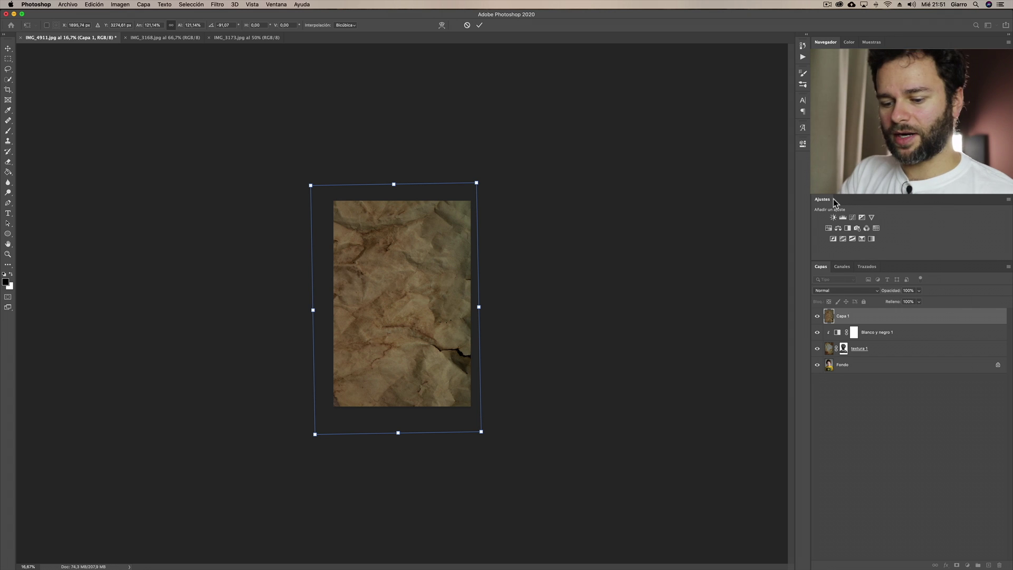
key(Return)
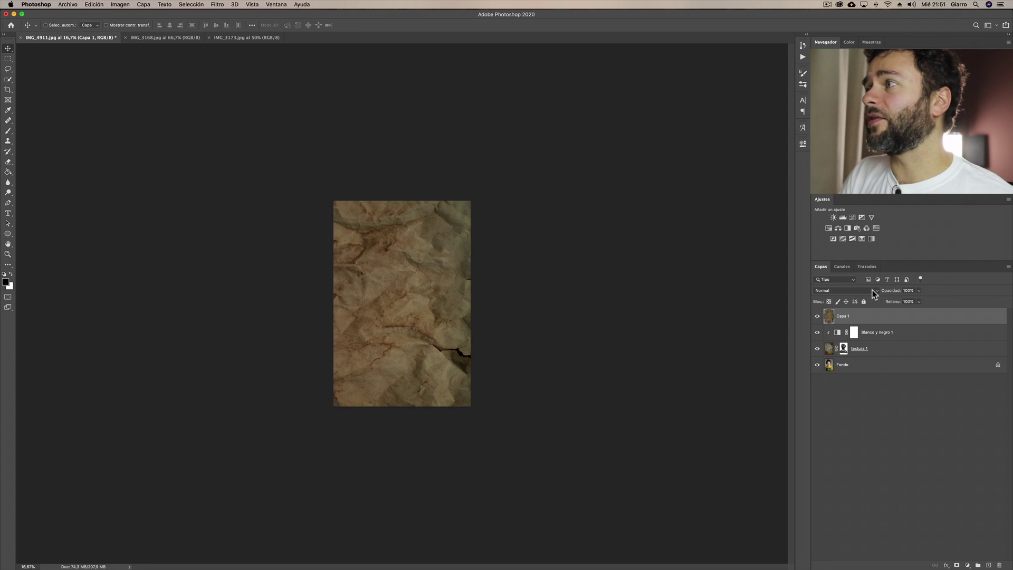
Set the paper layer Capa 1 to the Luz intensa blend mode with 35% fill and 64% opacity
click(872, 290)
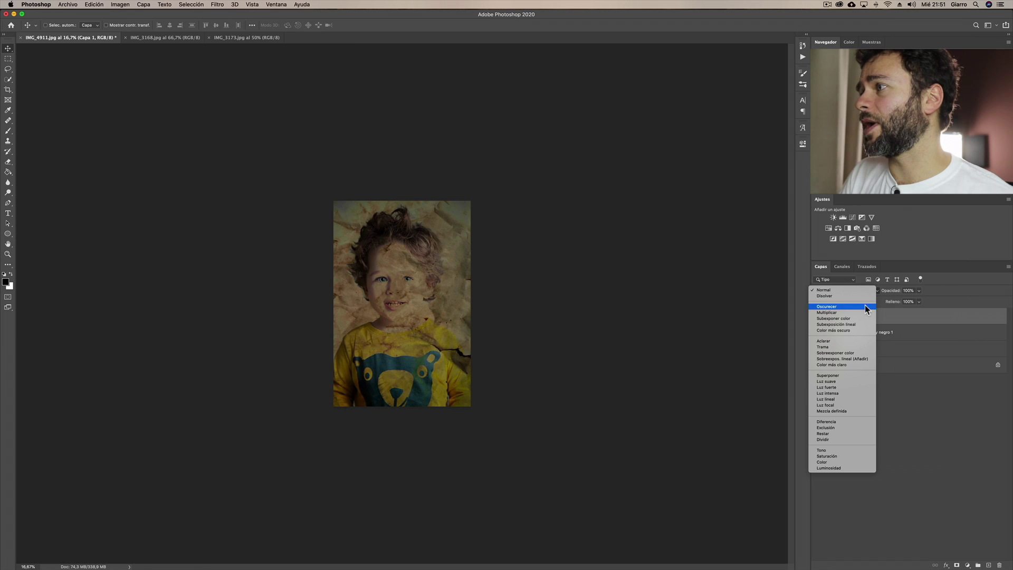
click(845, 393)
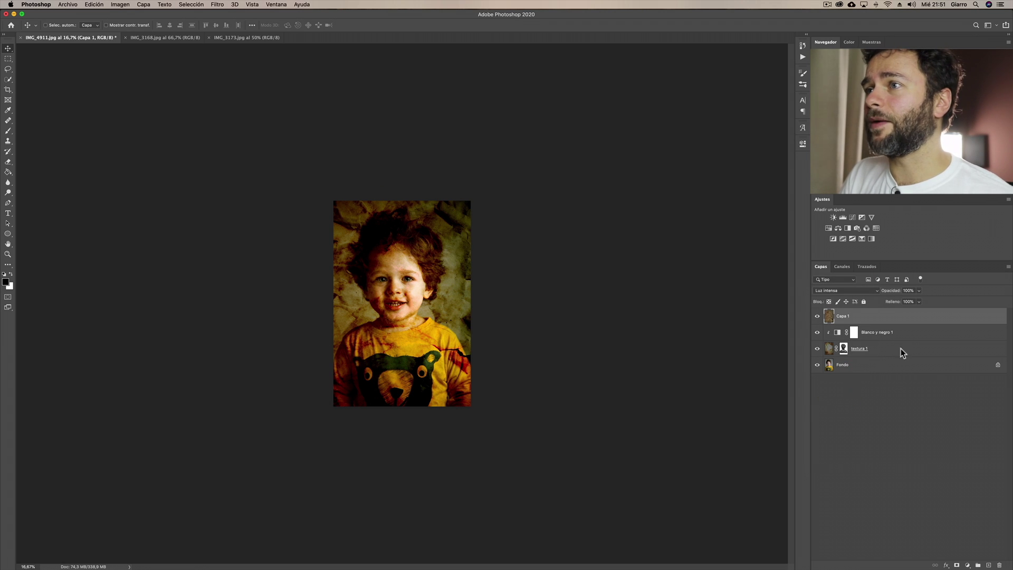
click(918, 302)
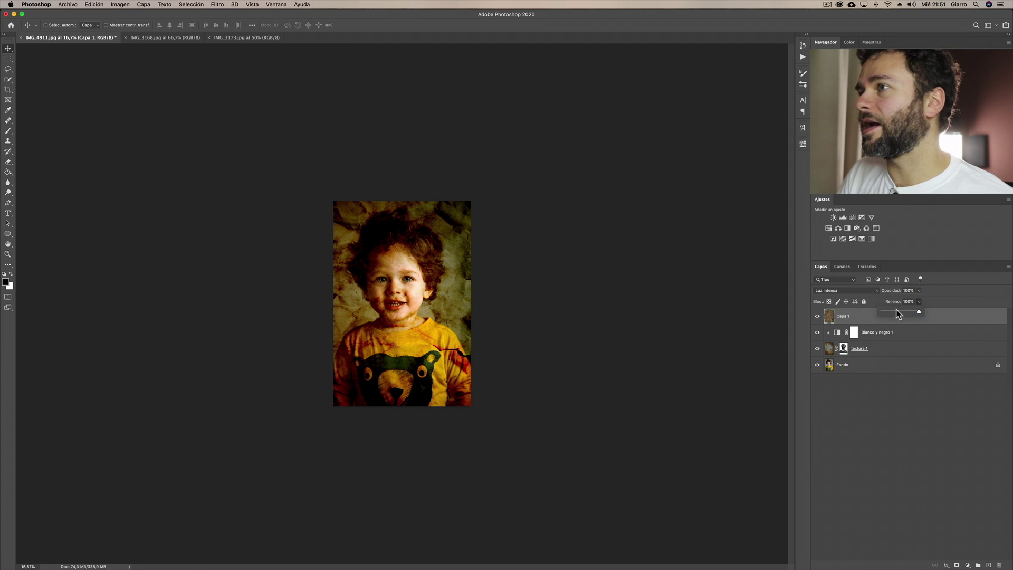
drag(896, 309, 896, 313)
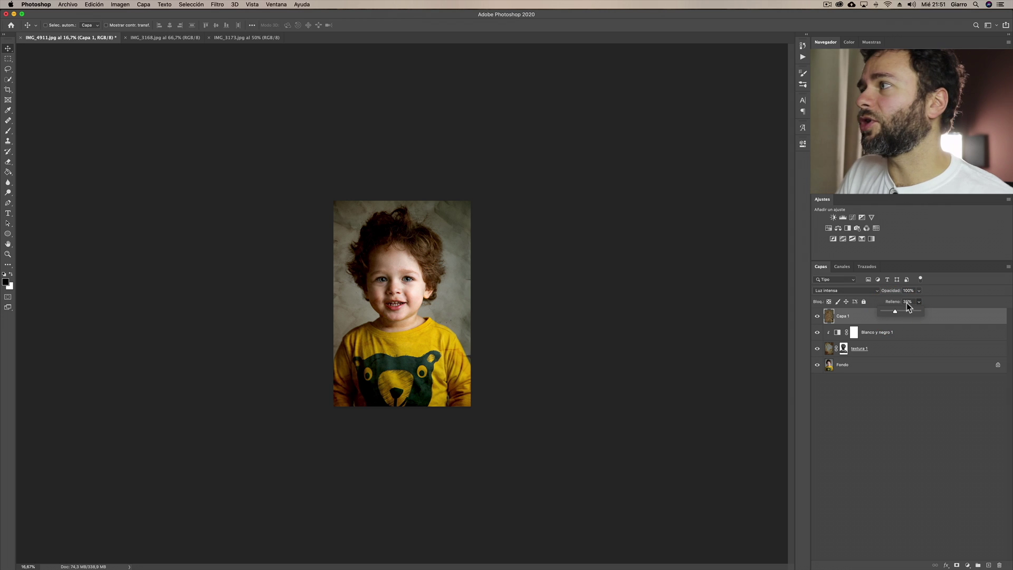
click(918, 291)
drag(920, 300, 906, 302)
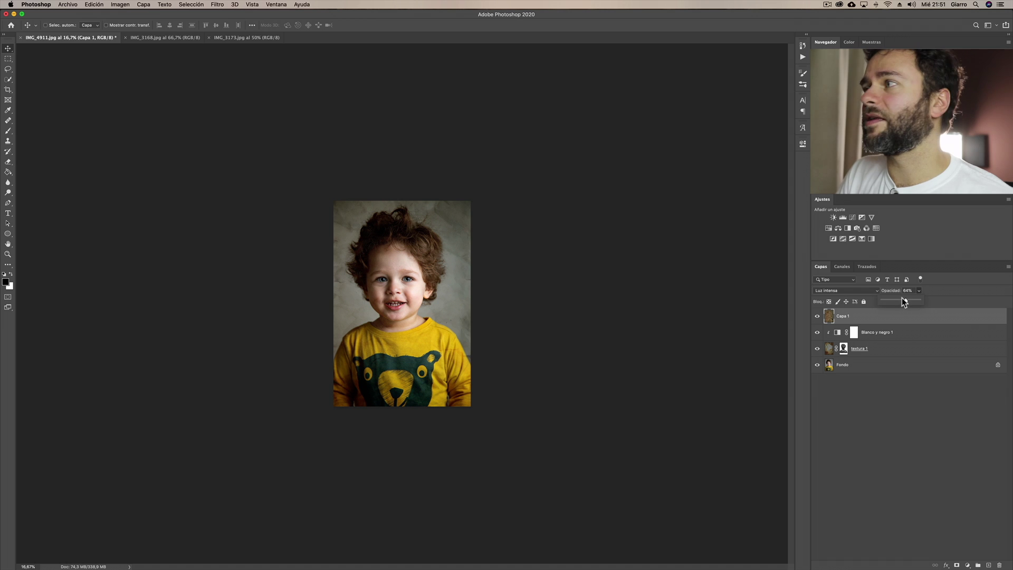
click(898, 388)
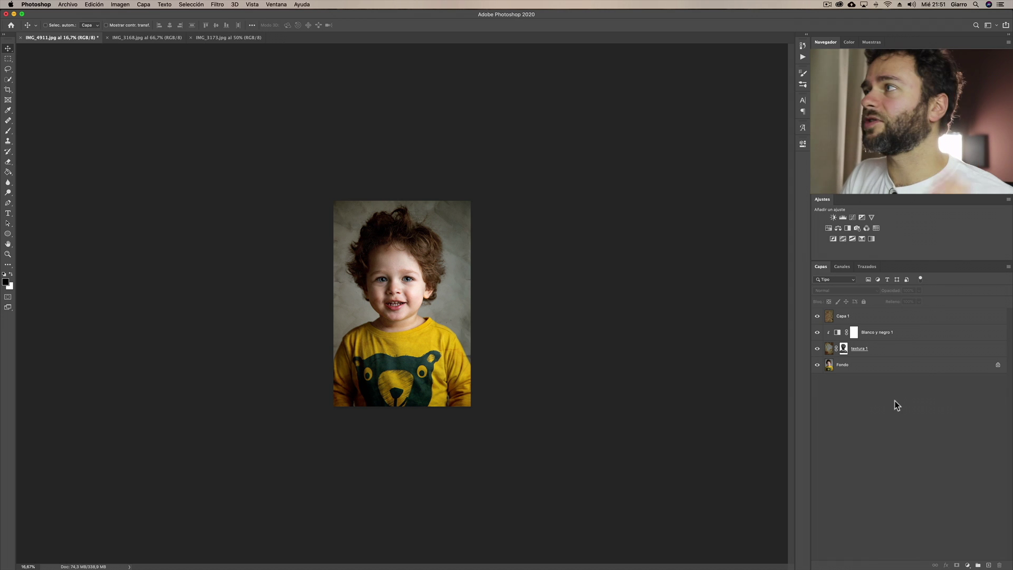
Add a layer mask to Capa 1 and brush over the child's body, face and hair to remove the texture there
key(super+plus)
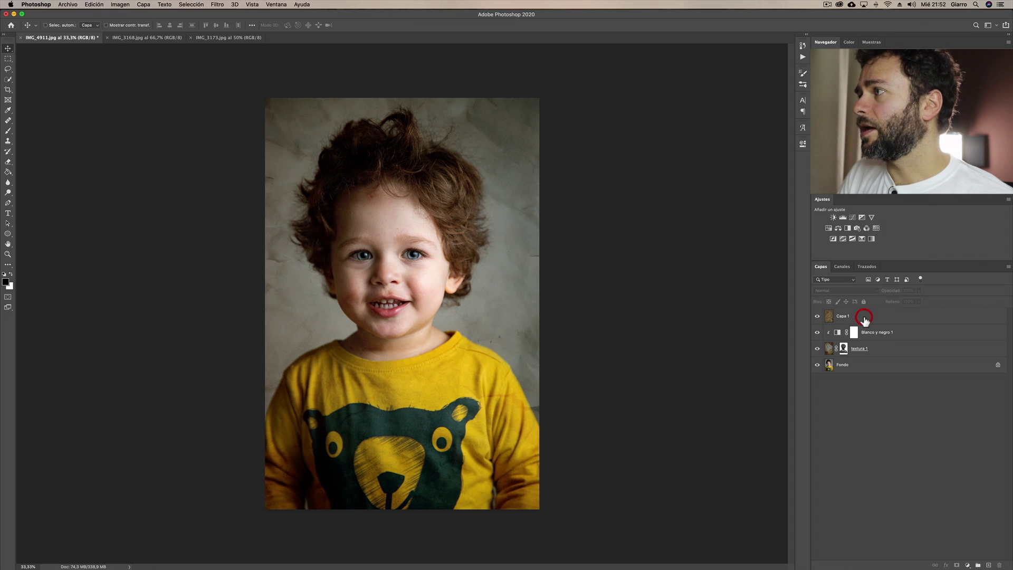
click(864, 318)
click(958, 565)
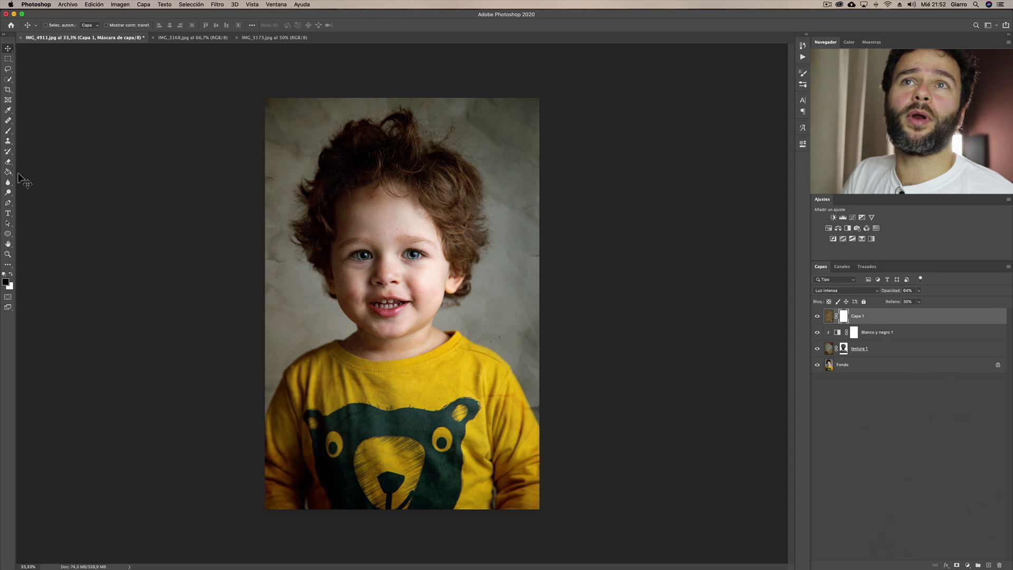
click(8, 131)
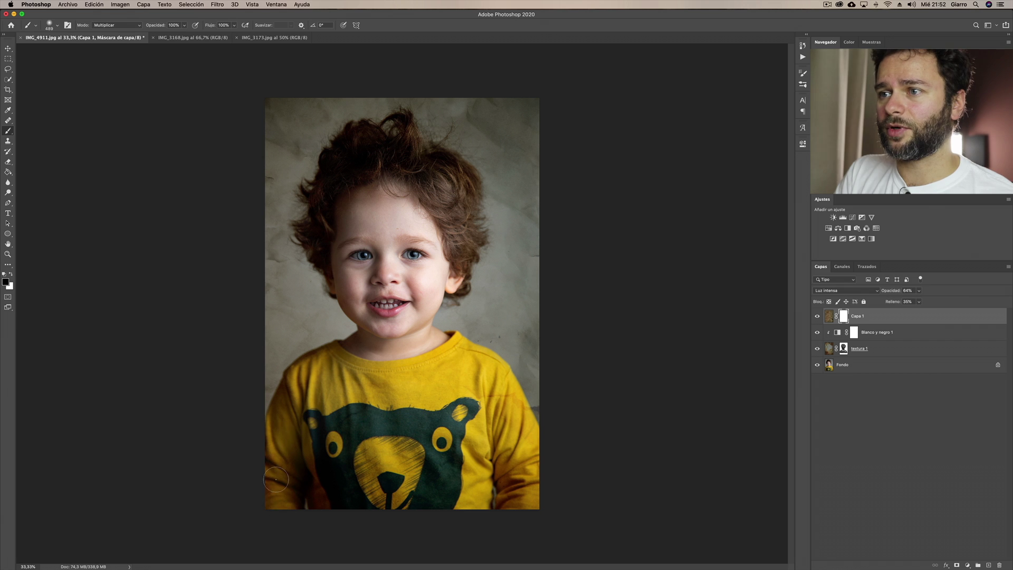
drag(384, 510, 455, 501)
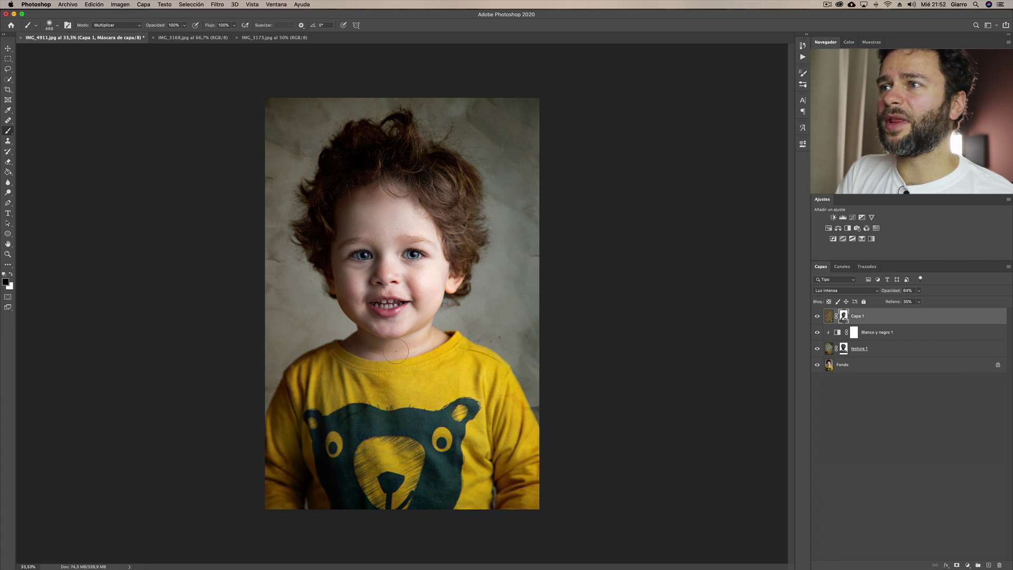
drag(348, 217, 336, 218)
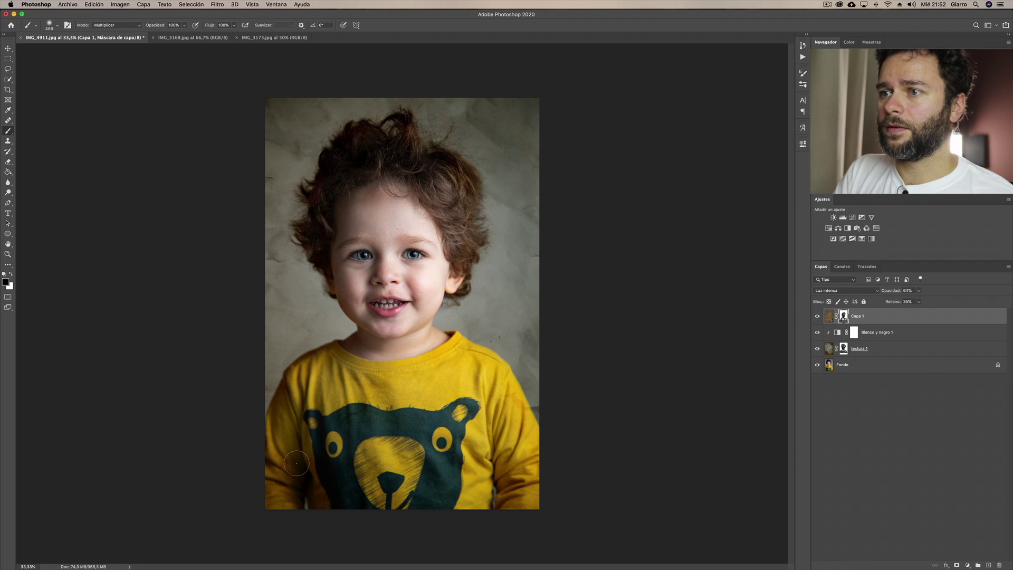
drag(297, 463, 304, 510)
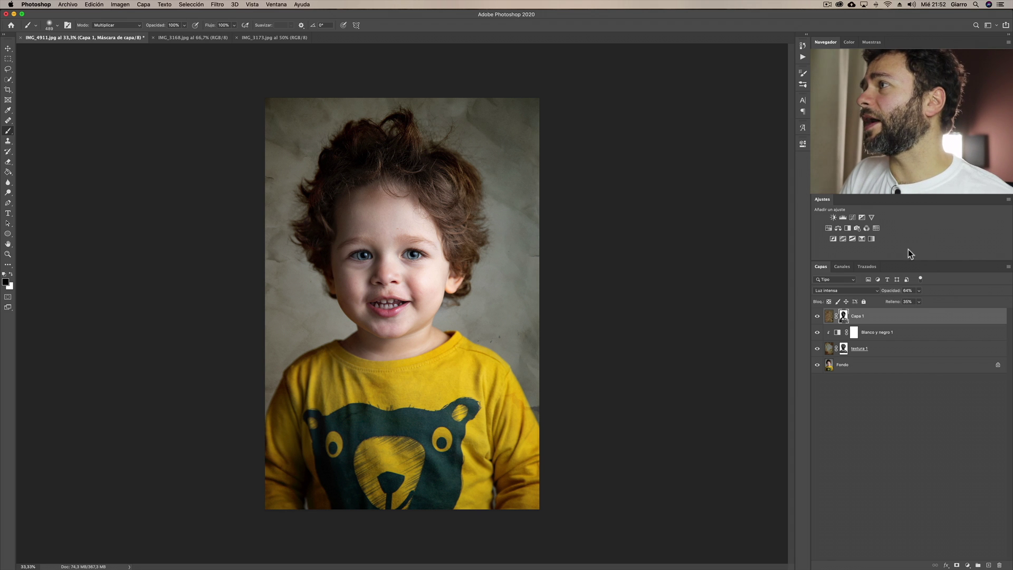
Add a black-and-white adjustment clipped to Capa 1 and rename Capa 1 as "textura 2"
click(848, 228)
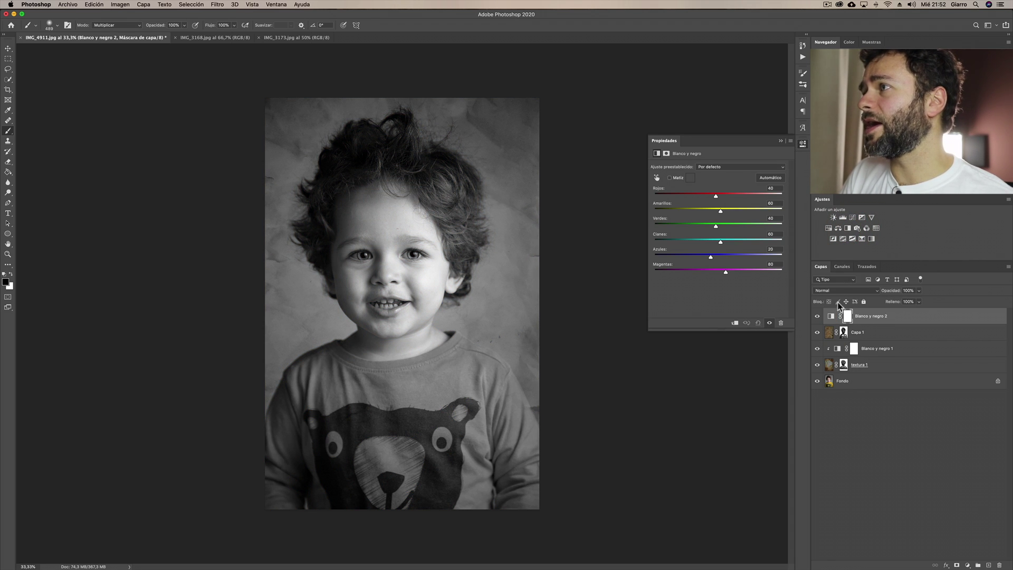
click(737, 323)
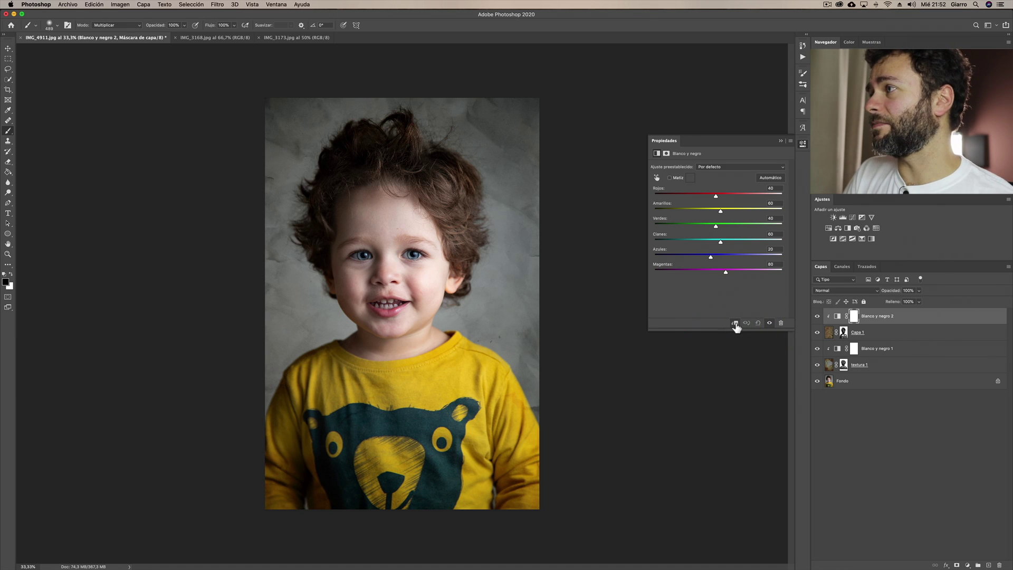
double_click(857, 332)
text(text)
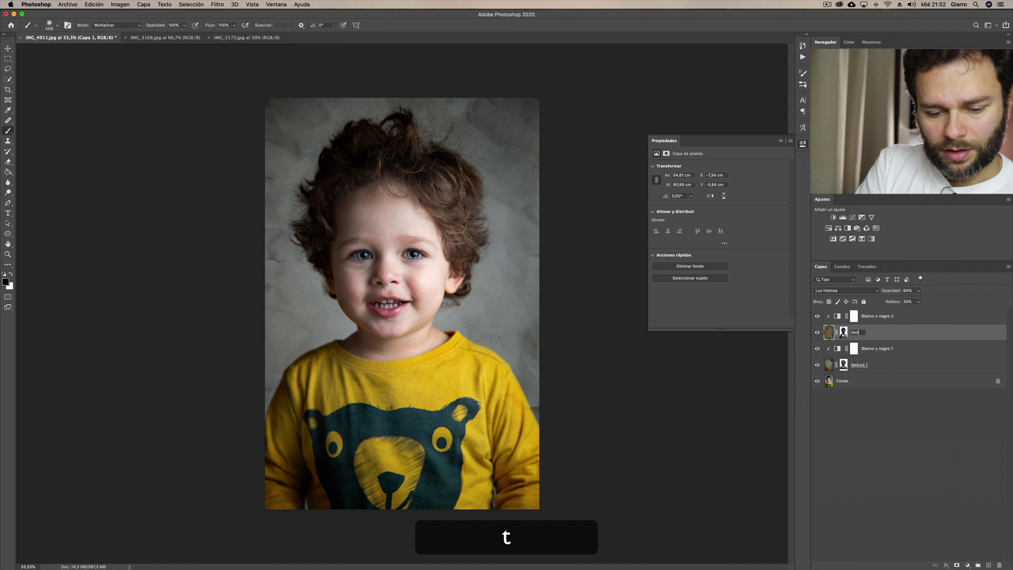
text(ura 2)
key(Return)
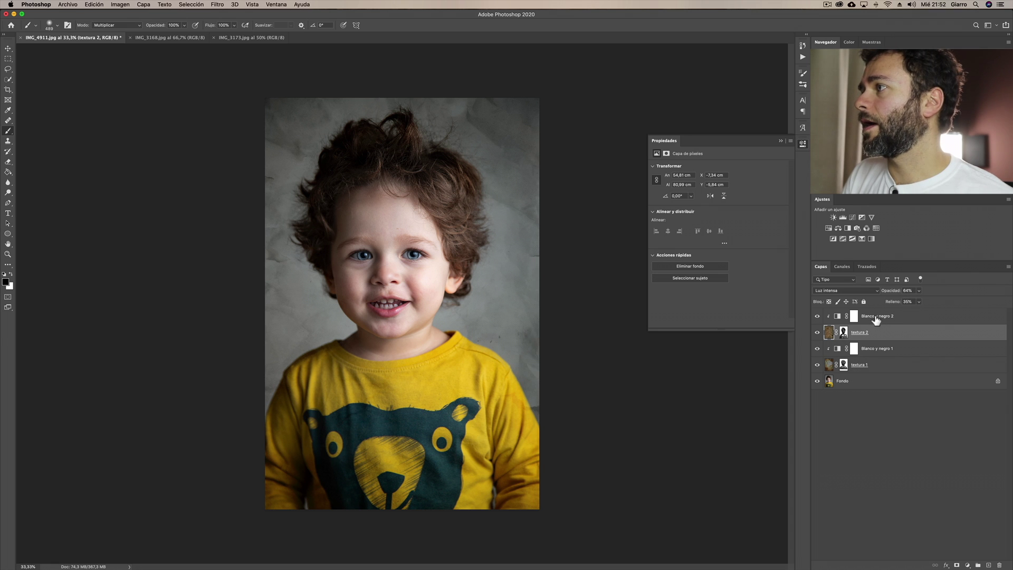
Lower the opacity of the Blanco y negro 2 adjustment to 75%
click(836, 317)
drag(919, 291, 909, 300)
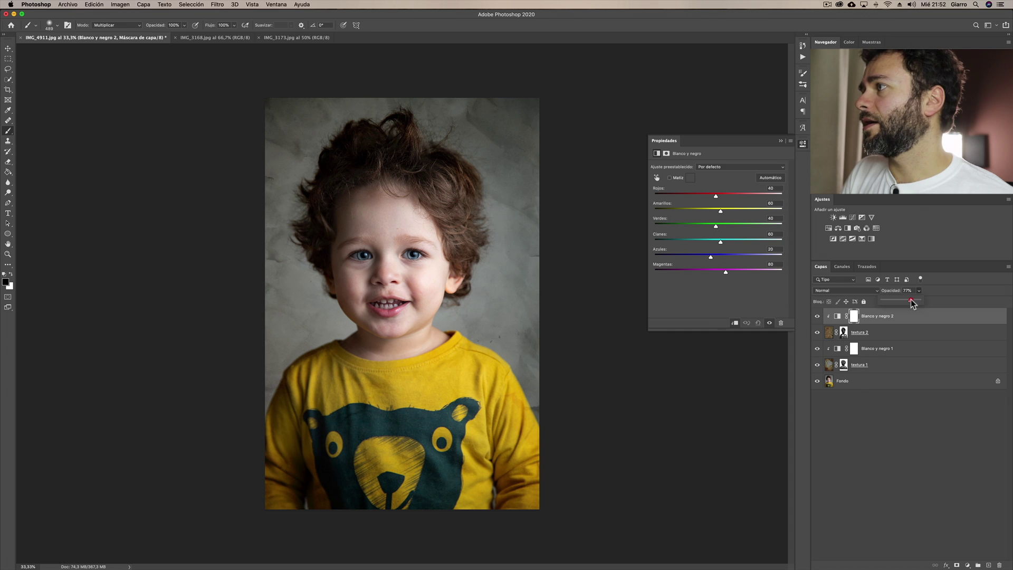
click(835, 317)
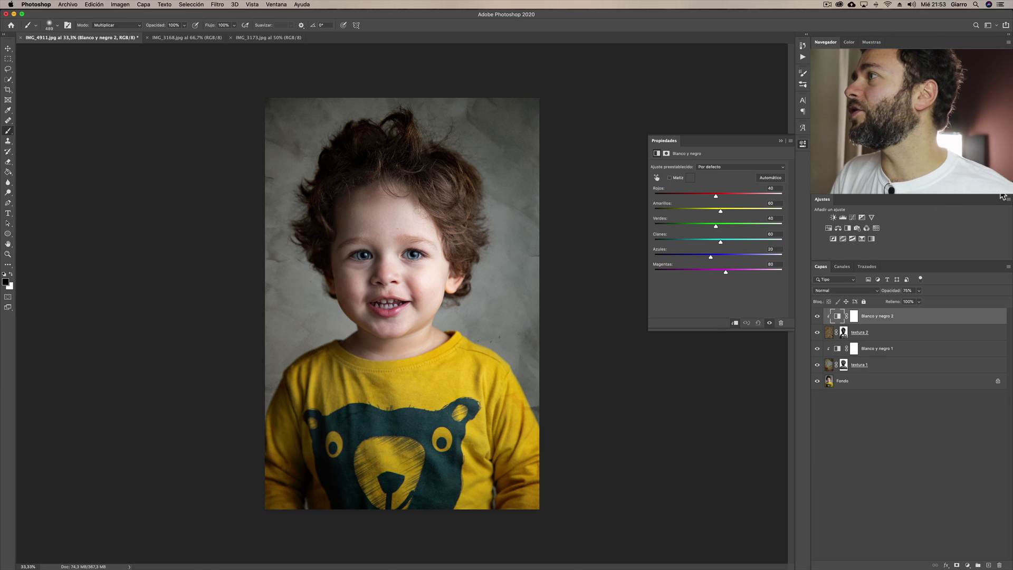
Examine the blended texture around the child's hair and the upper background at 100%
key(super+1)
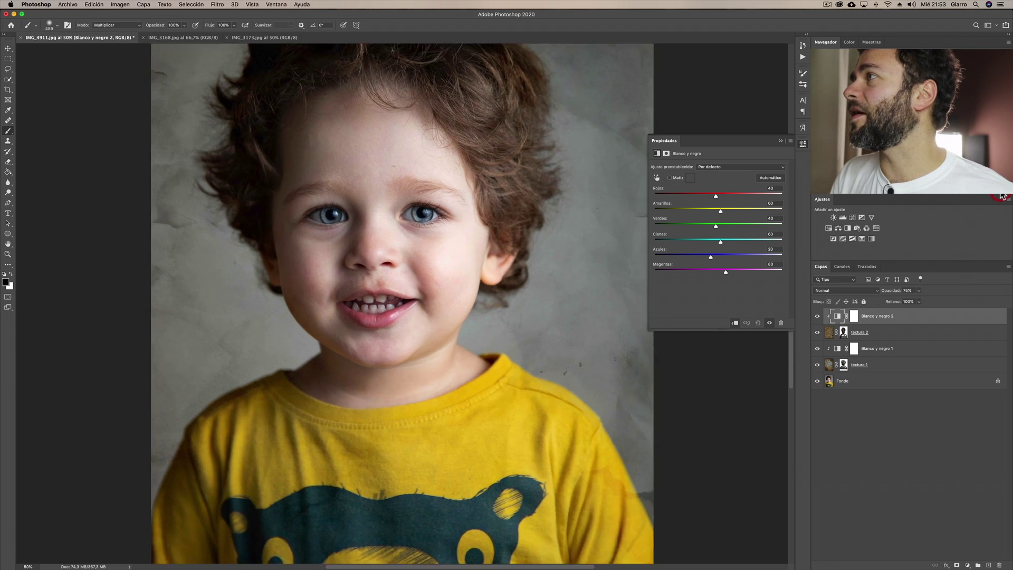
scroll(401, 303, up, 10)
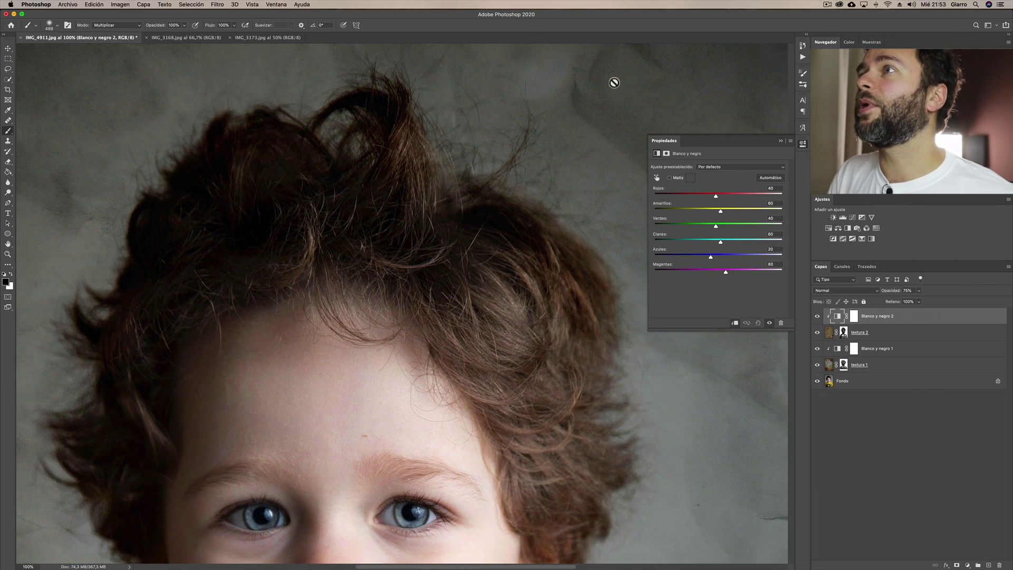
drag(500, 116, 600, 219)
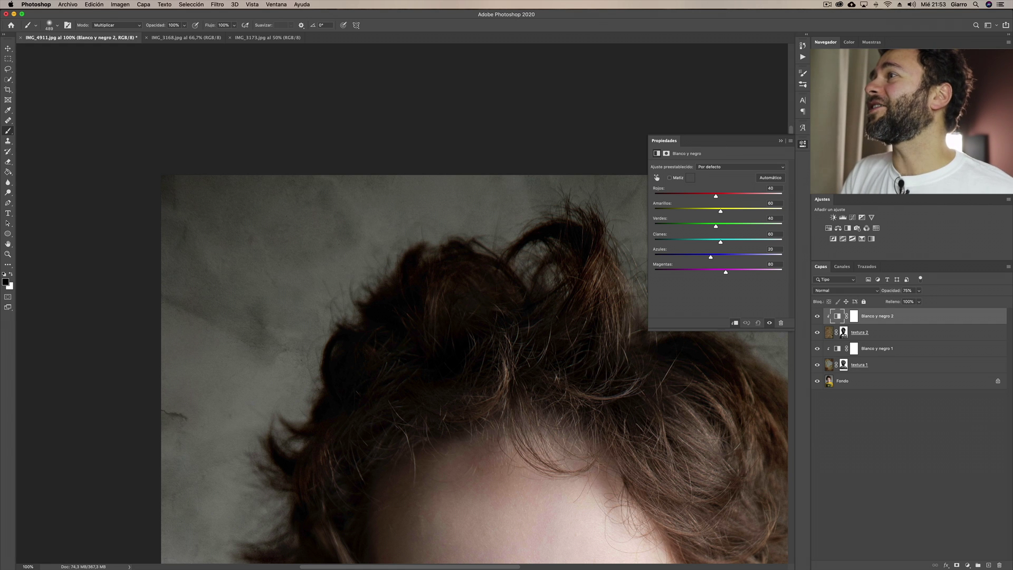
key(super+minus)
key(super+minus)
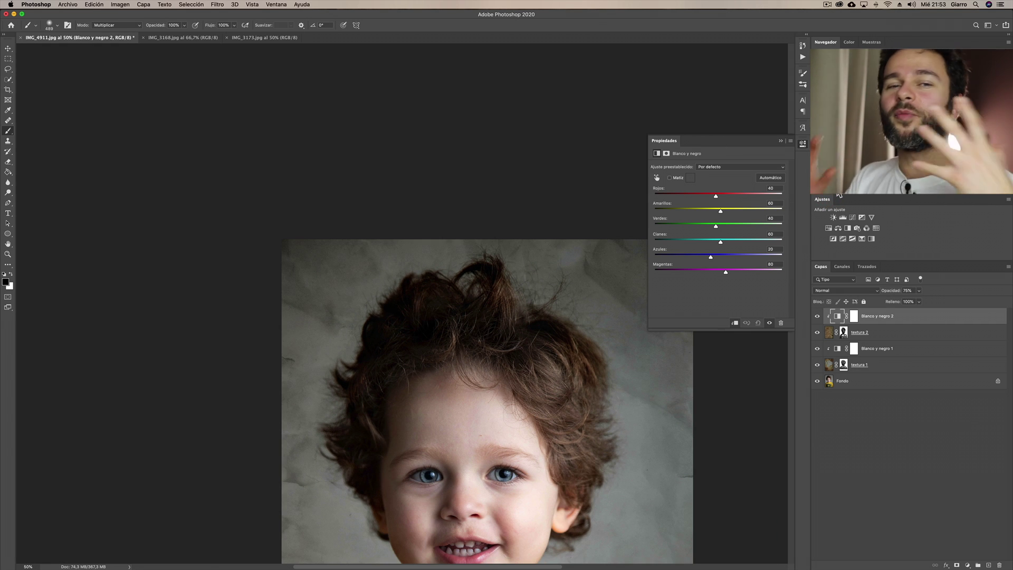
key(super+minus)
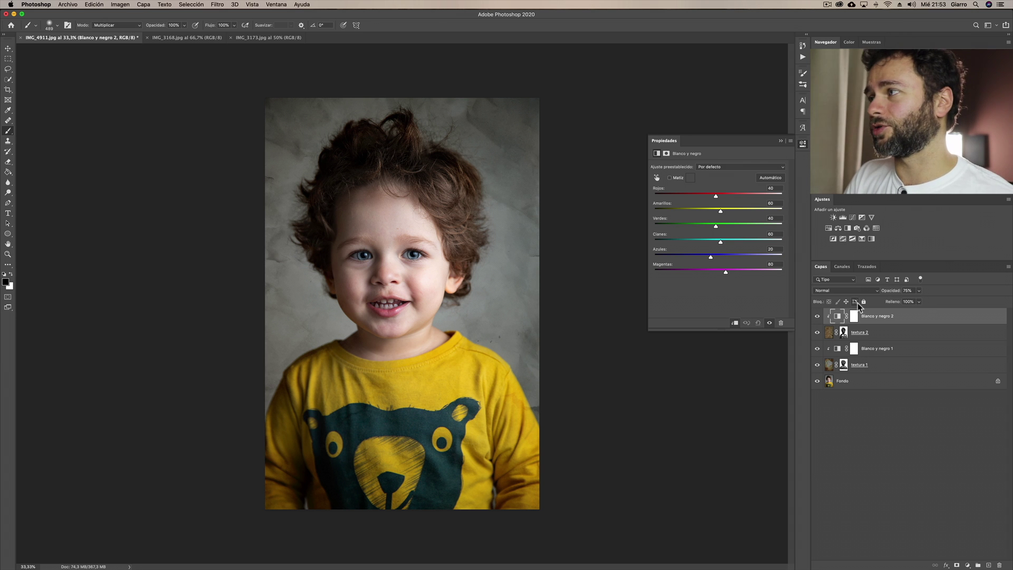
Apply a Gaussian blur with a 7.2-pixel radius to the "textura 1" layer
click(893, 333)
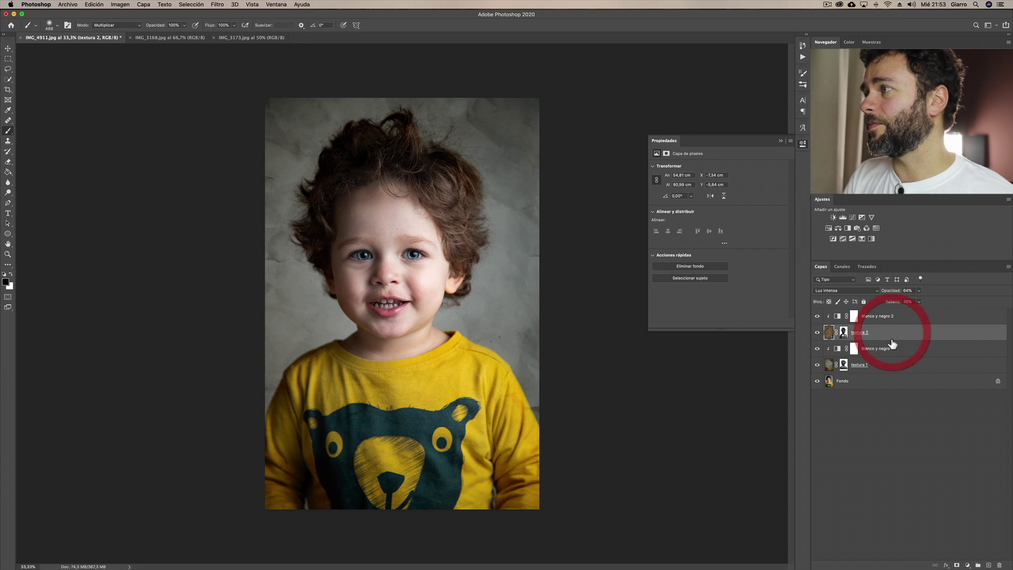
click(894, 366)
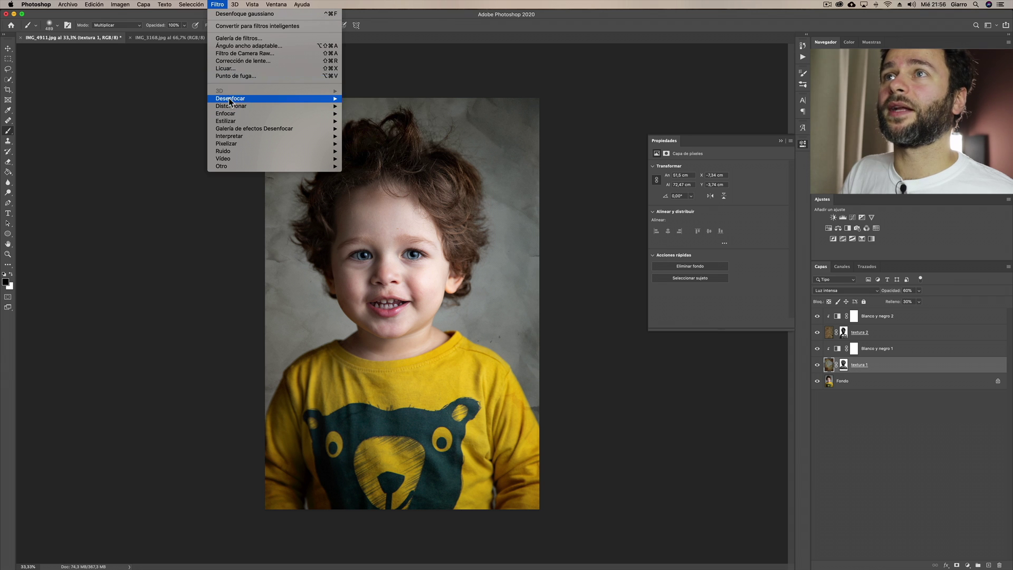
mouse_move(251, 100)
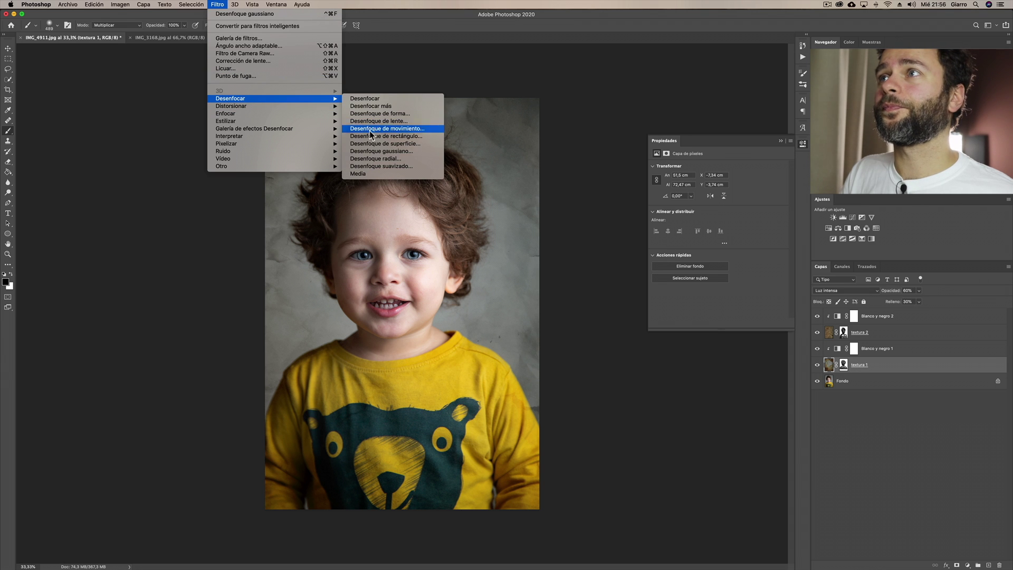
click(391, 151)
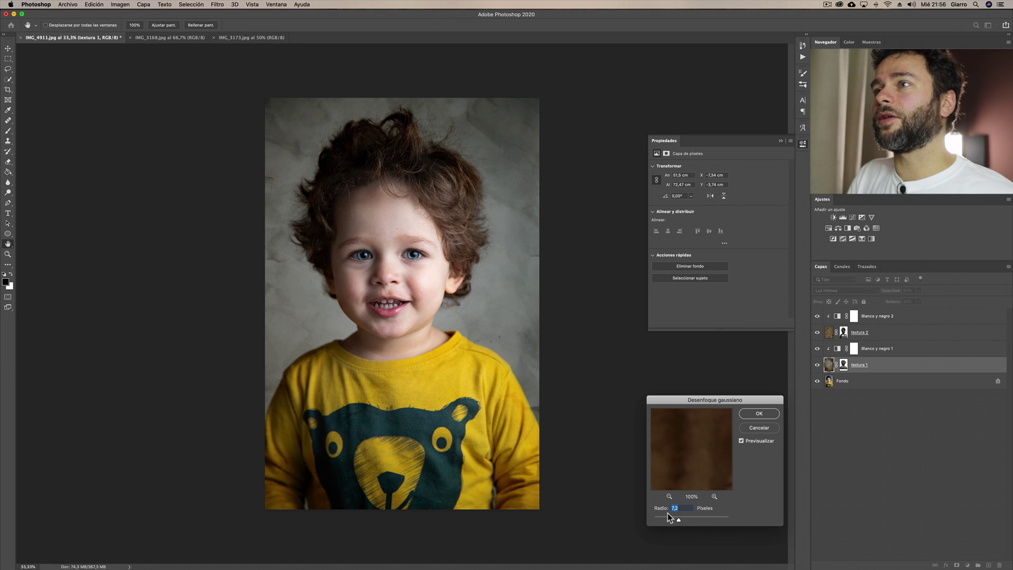
click(758, 414)
key(b)
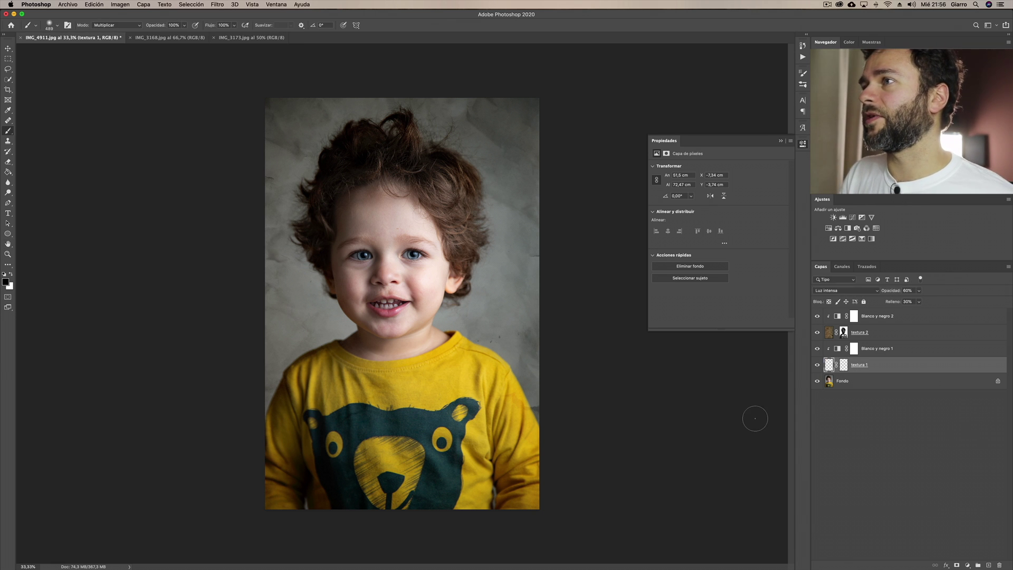
Repeat the last Gaussian blur on the "textura 2" layer
click(875, 334)
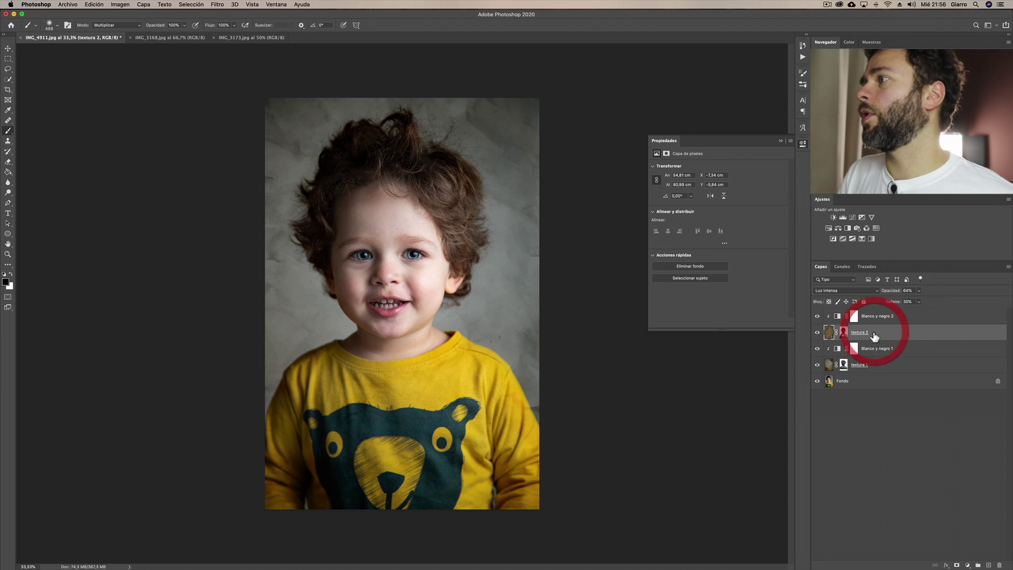
click(217, 5)
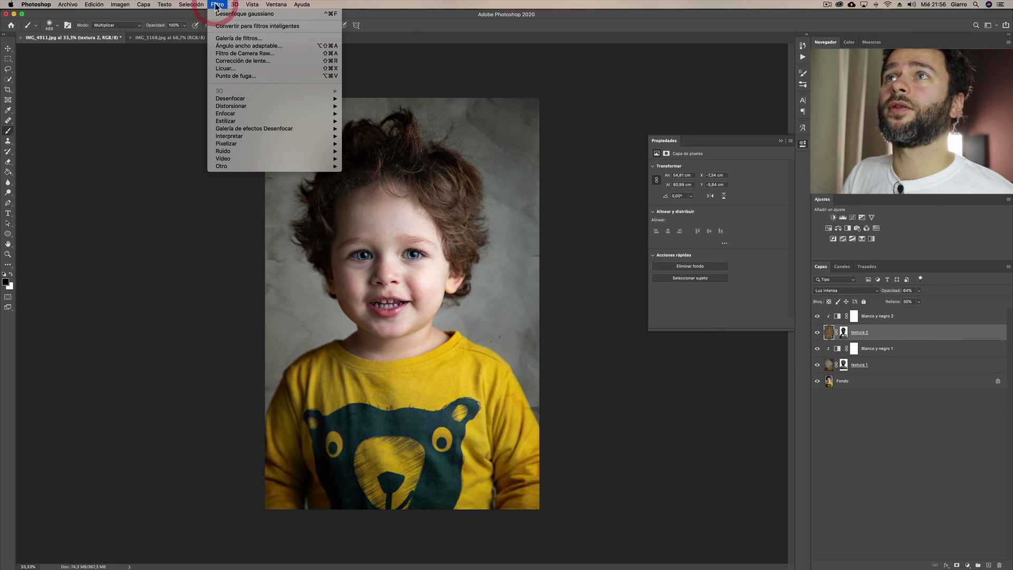
click(253, 18)
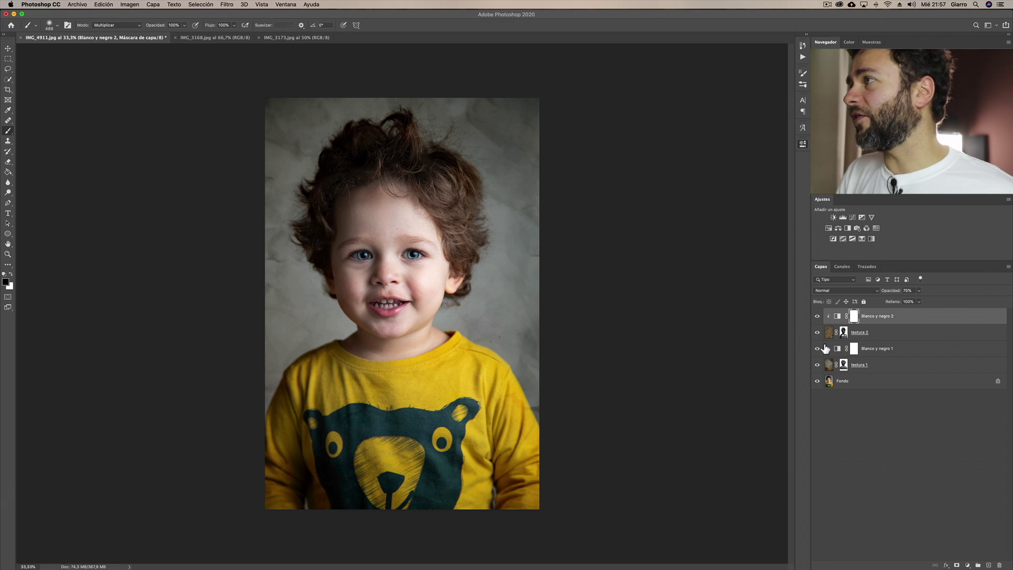
Add a Curves adjustment above all layers, lifting the black point and lowering the white point's output to 249, and compare before and after
click(853, 218)
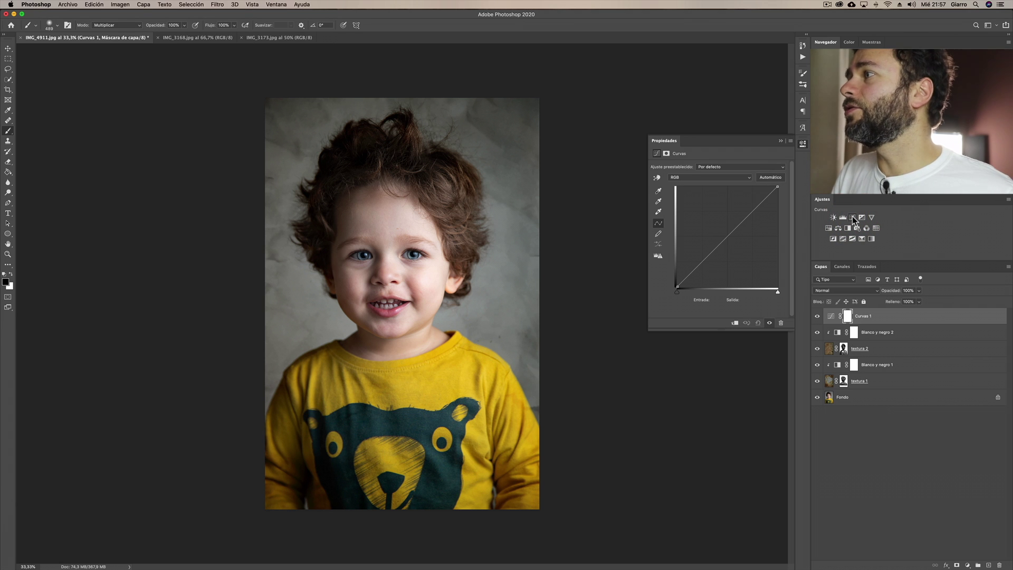
click(702, 260)
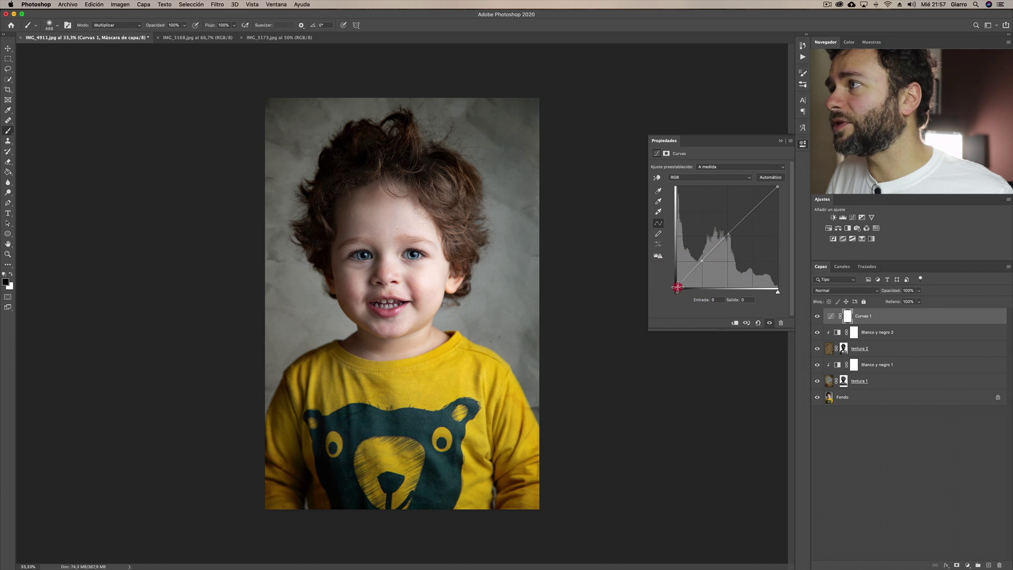
drag(677, 287, 676, 281)
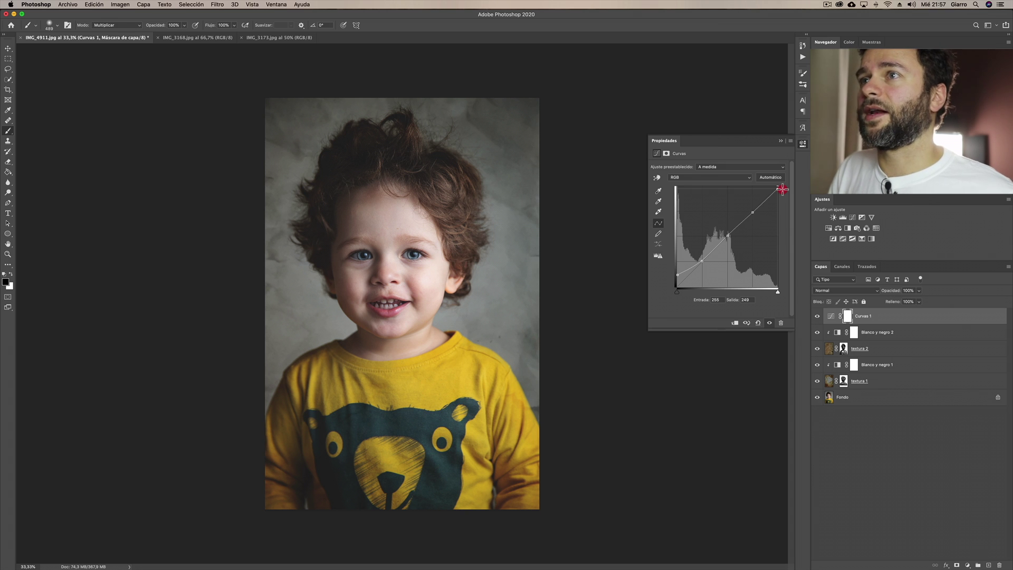
click(818, 317)
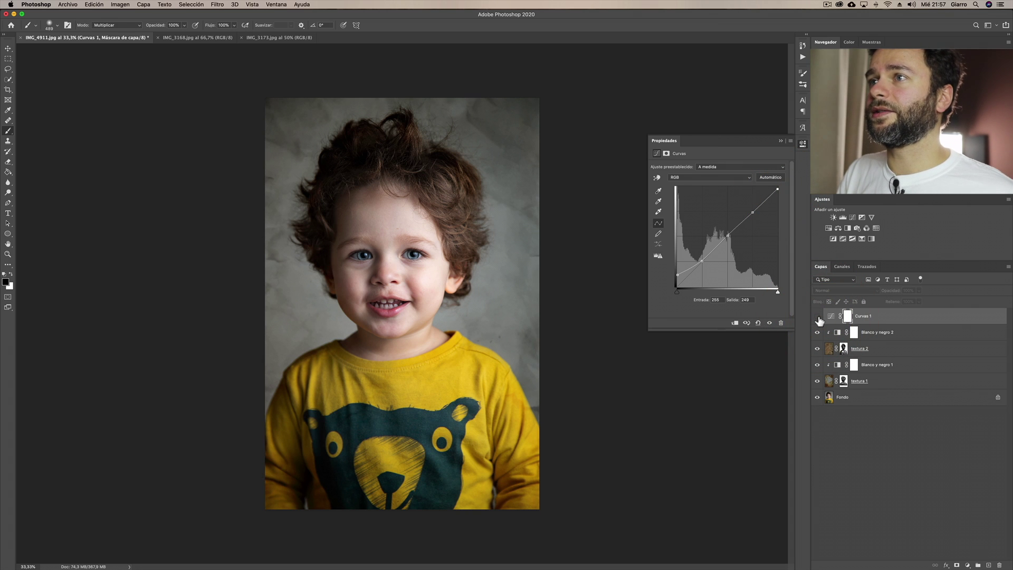
click(818, 317)
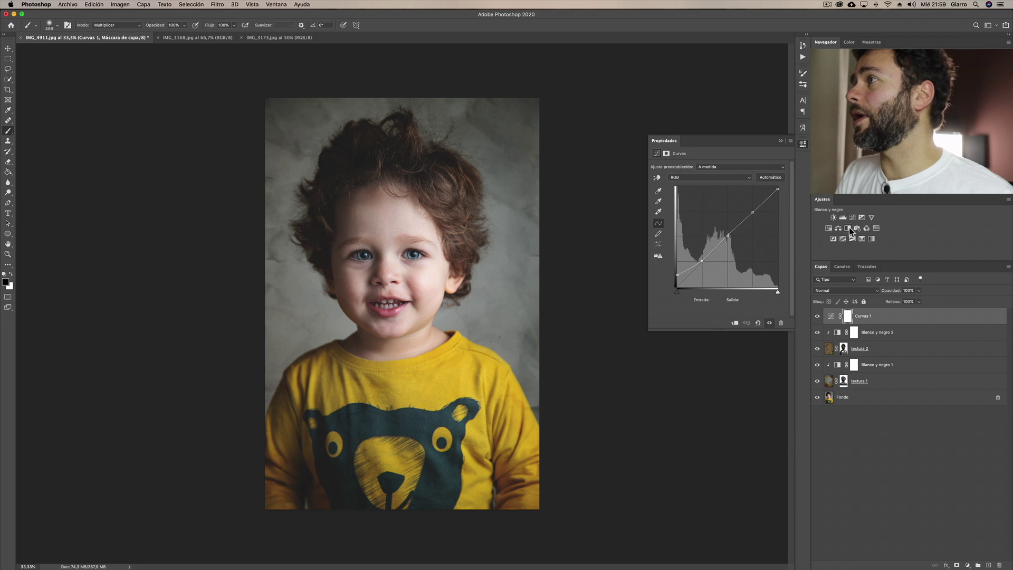
Add a black-and-white adjustment over the whole image with 15% opacity and 66% fill
click(848, 227)
click(831, 317)
click(919, 290)
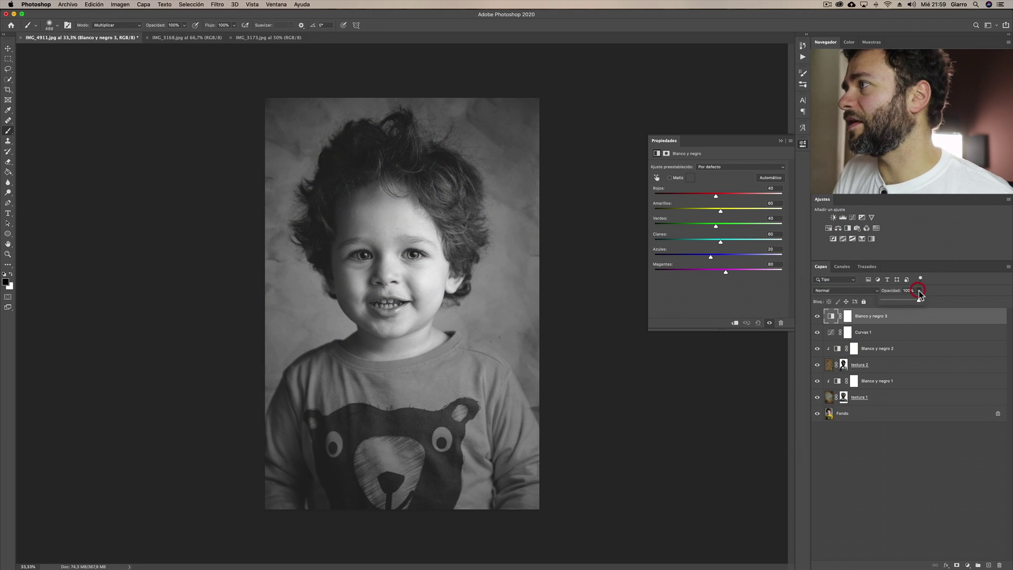
drag(920, 299, 888, 300)
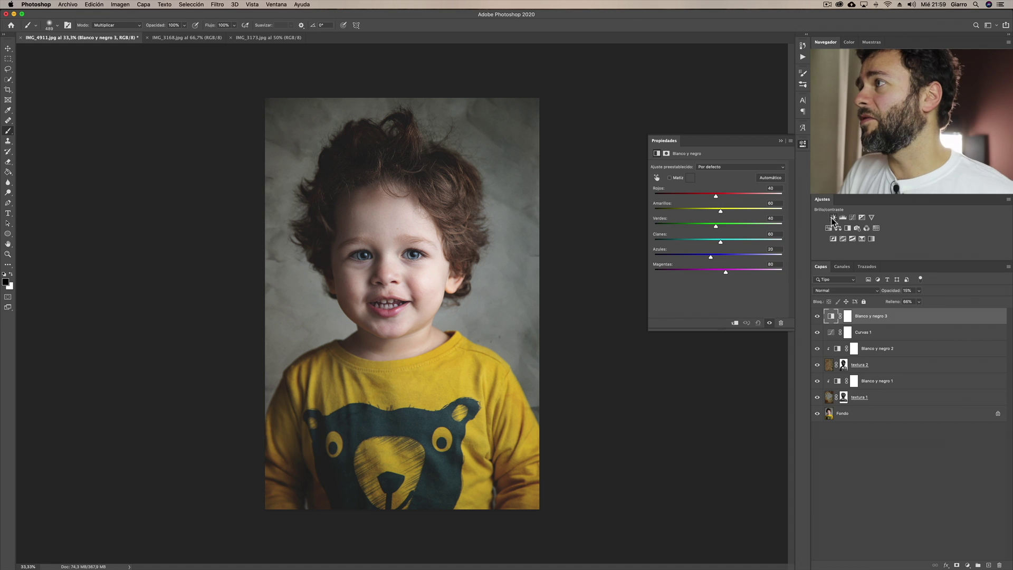
Add a Brightness/Contrast adjustment on top and set its blend mode to Multiplicar
click(832, 218)
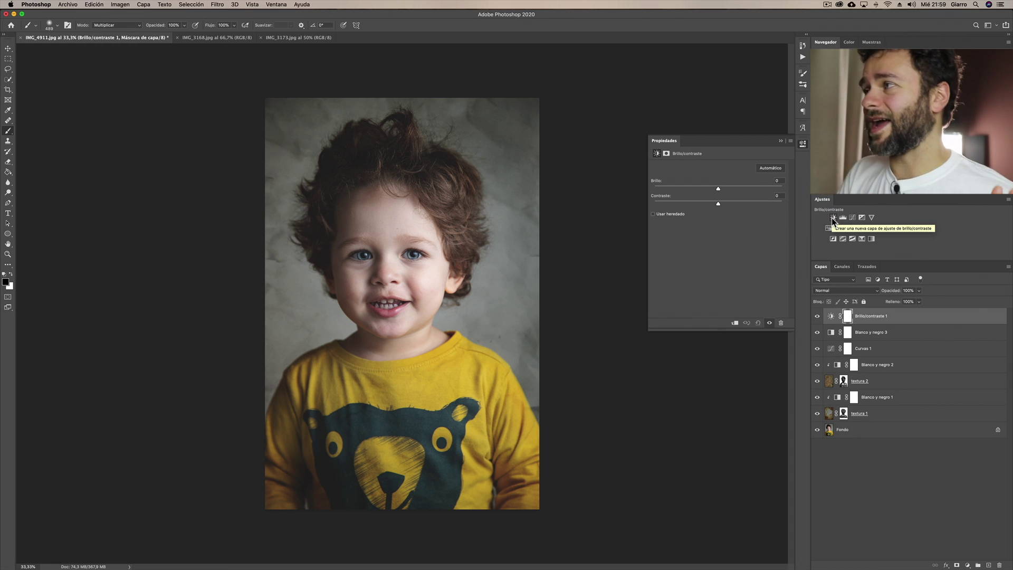
click(856, 291)
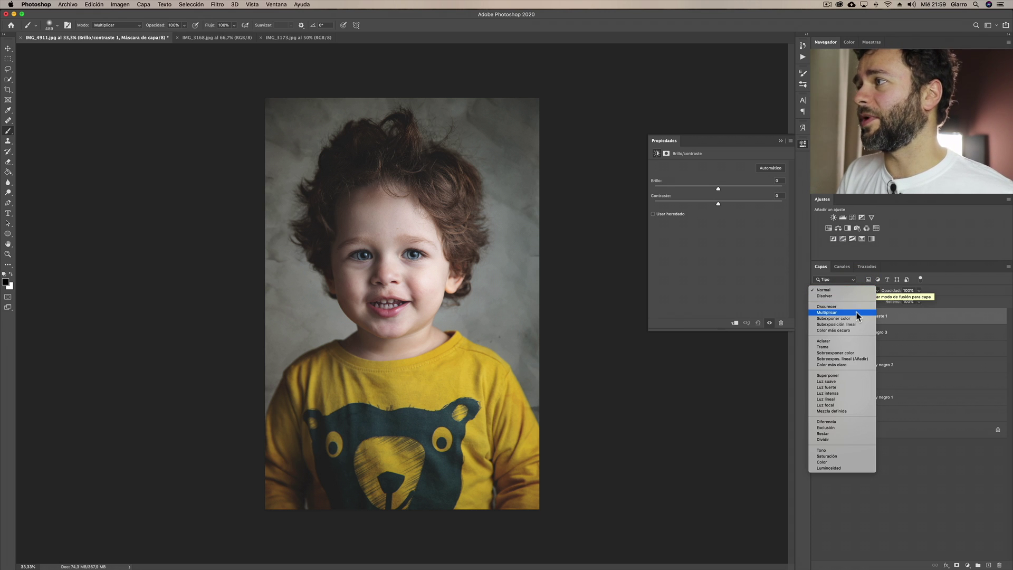
click(859, 313)
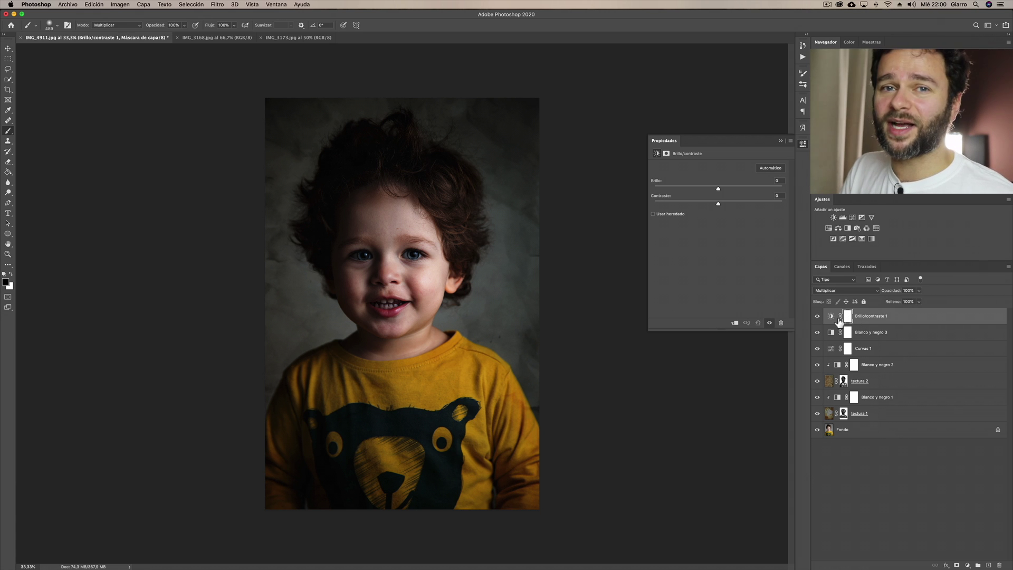
Brush black on the Brillo/contraste 1 mask over the child from head to shirt, using a 5000 px brush with 0% hardness, to form a vignette
click(847, 316)
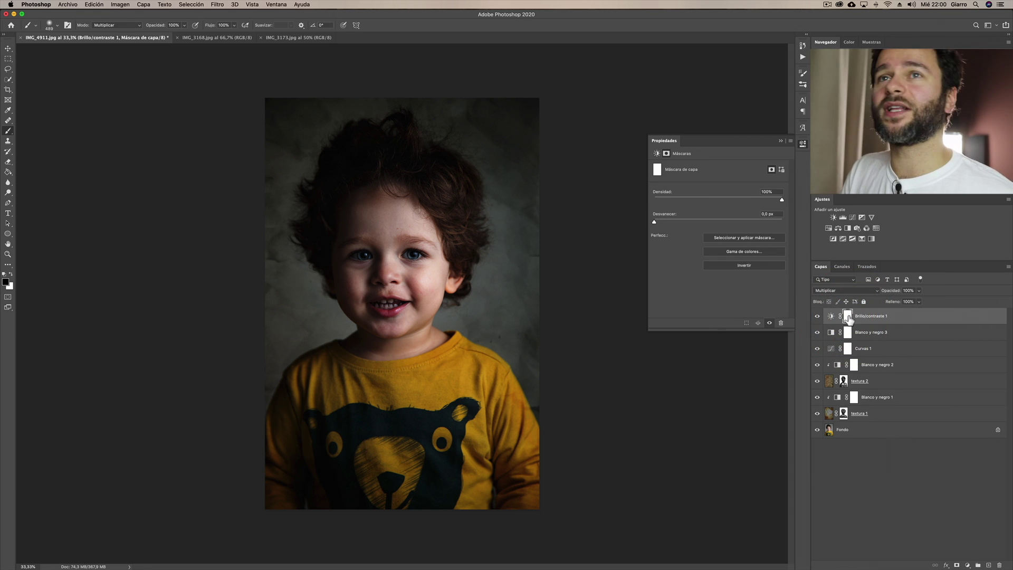
right_click(411, 196)
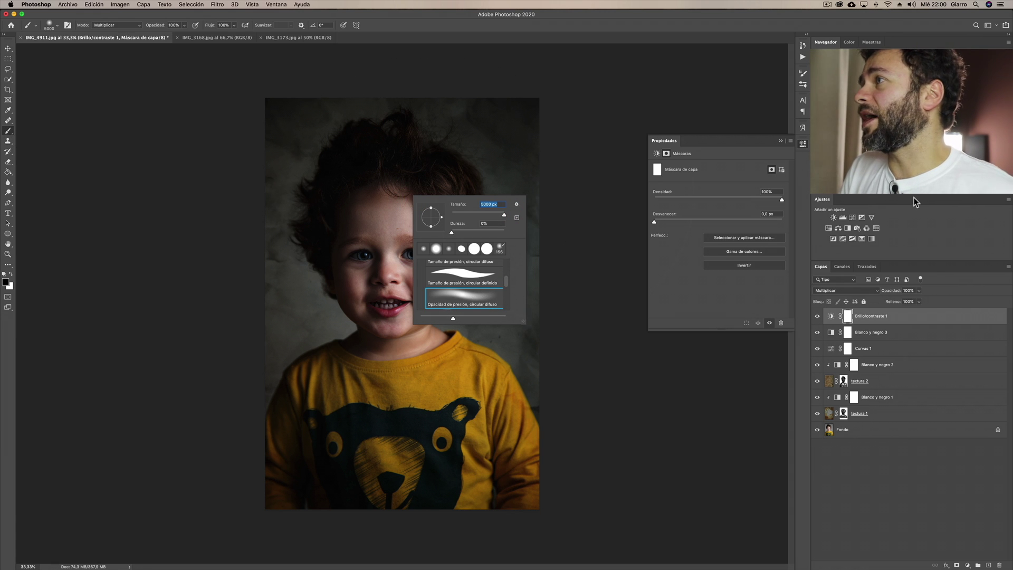
key(Return)
key(super+minus)
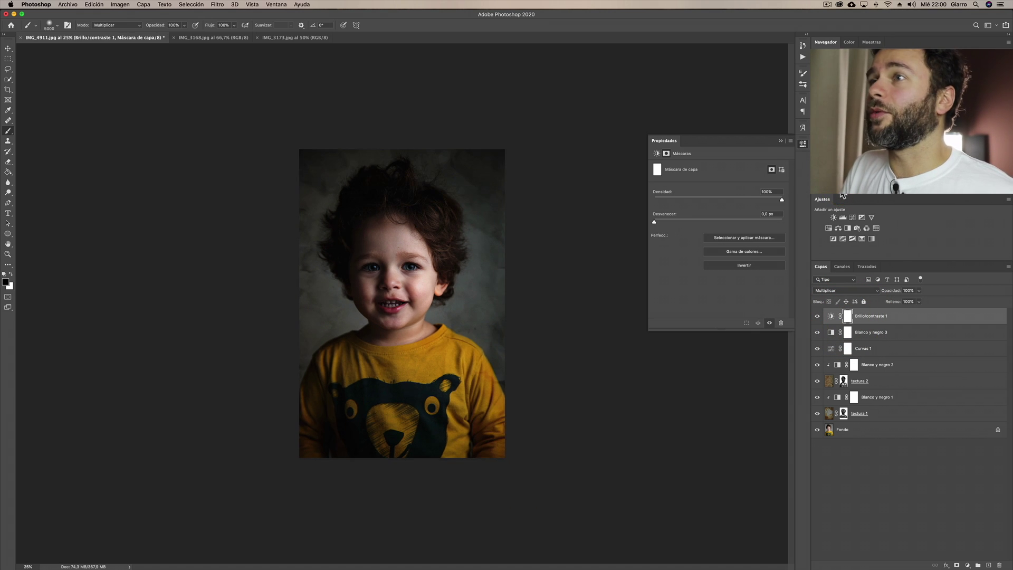
key(super+minus)
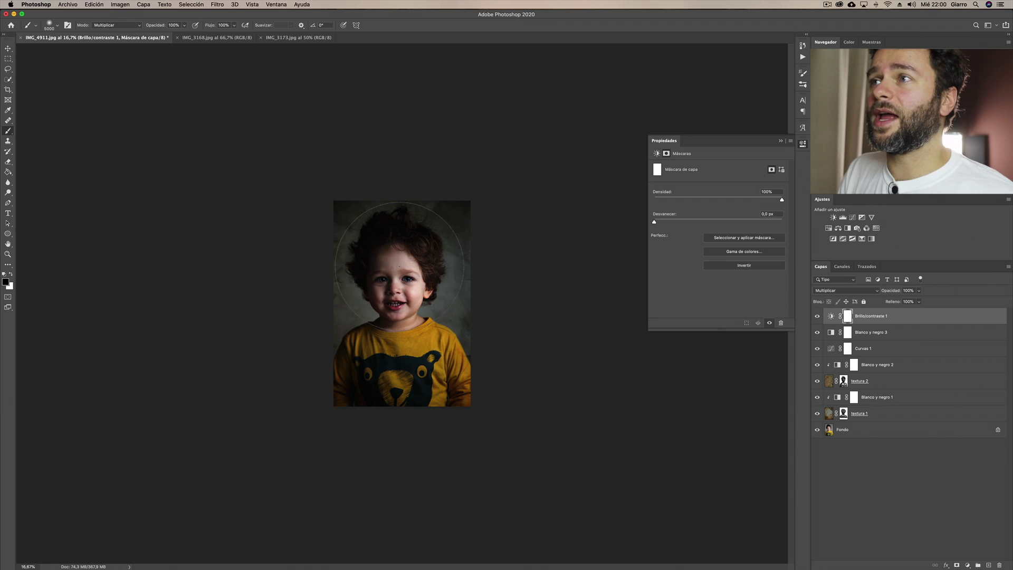
drag(400, 266, 401, 367)
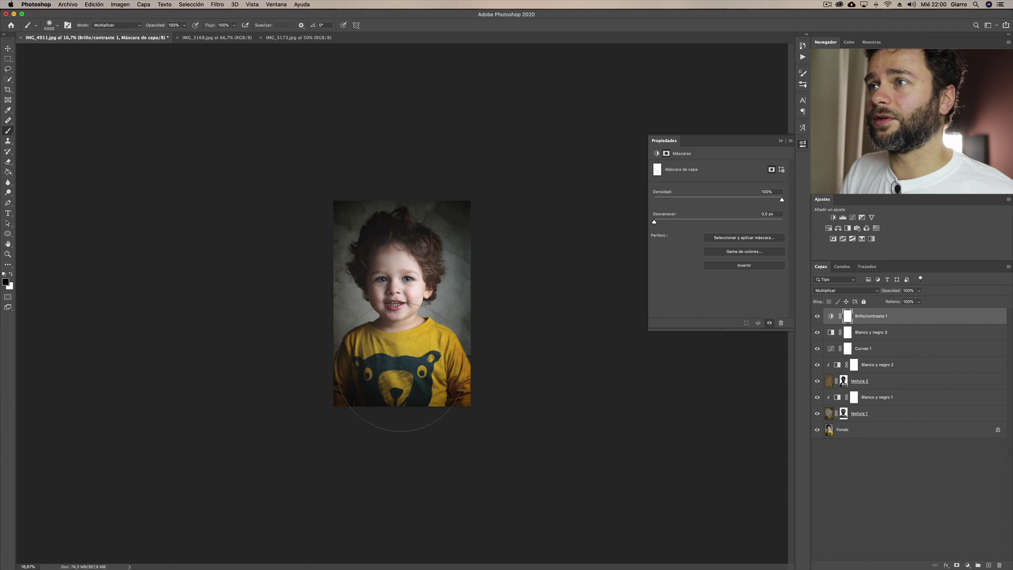
mouse_move(399, 329)
mouse_down()
mouse_move(396, 390)
mouse_move(384, 397)
mouse_up()
drag(456, 402, 453, 402)
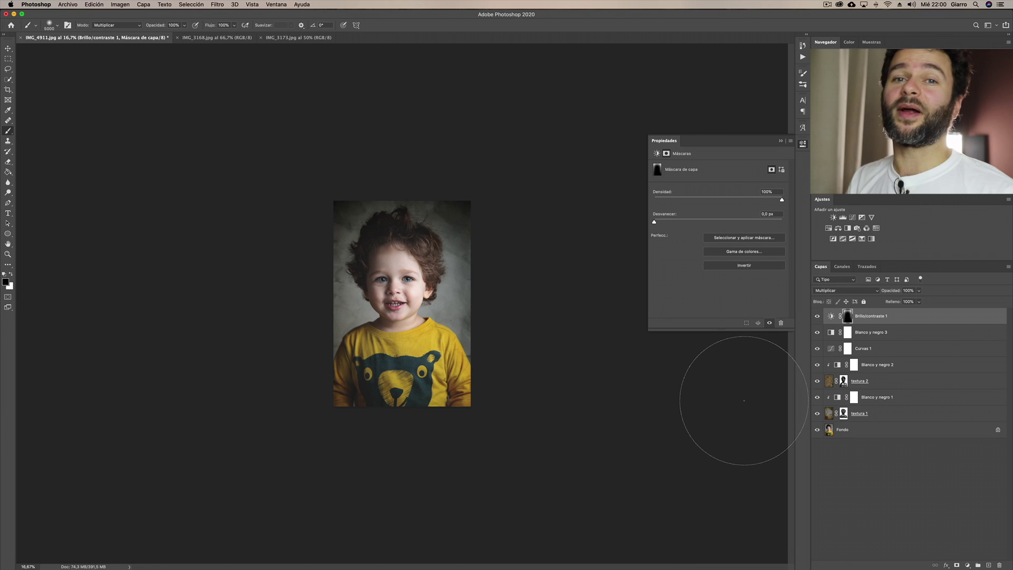
Lower the opacity of the Brillo/contraste 1 vignette layer to about 74% and deselect the layers
click(831, 316)
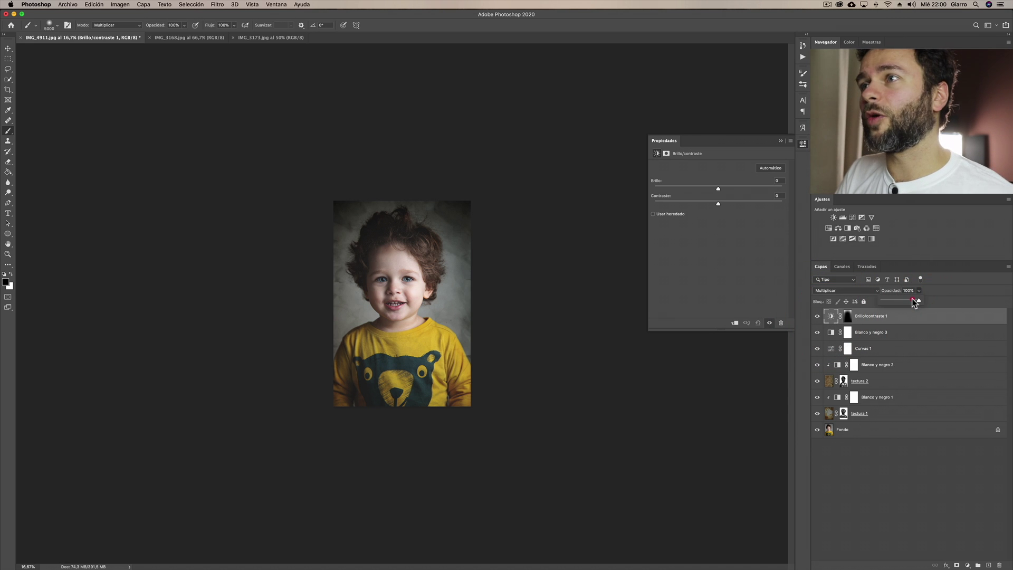
drag(911, 299, 910, 299)
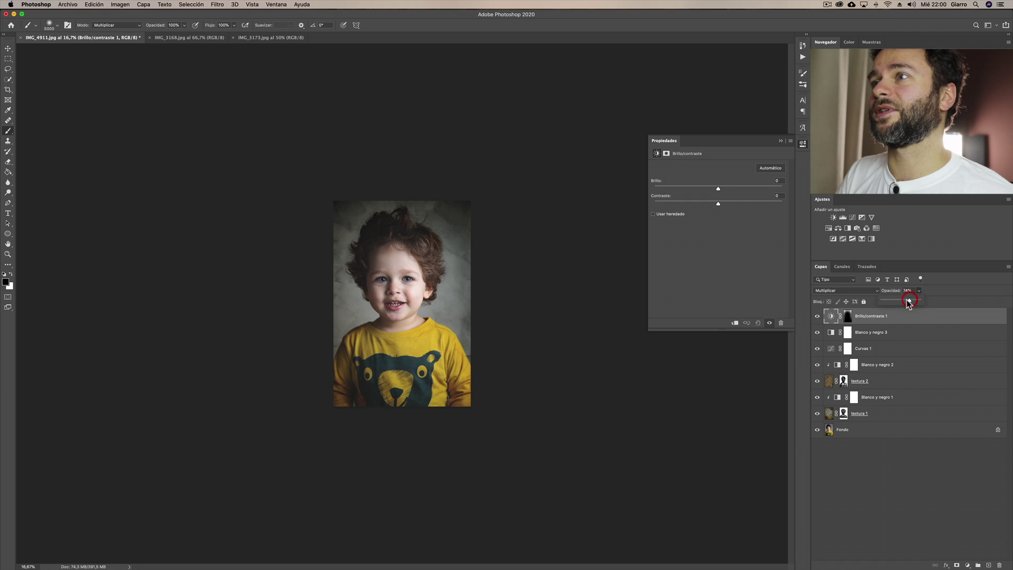
click(876, 475)
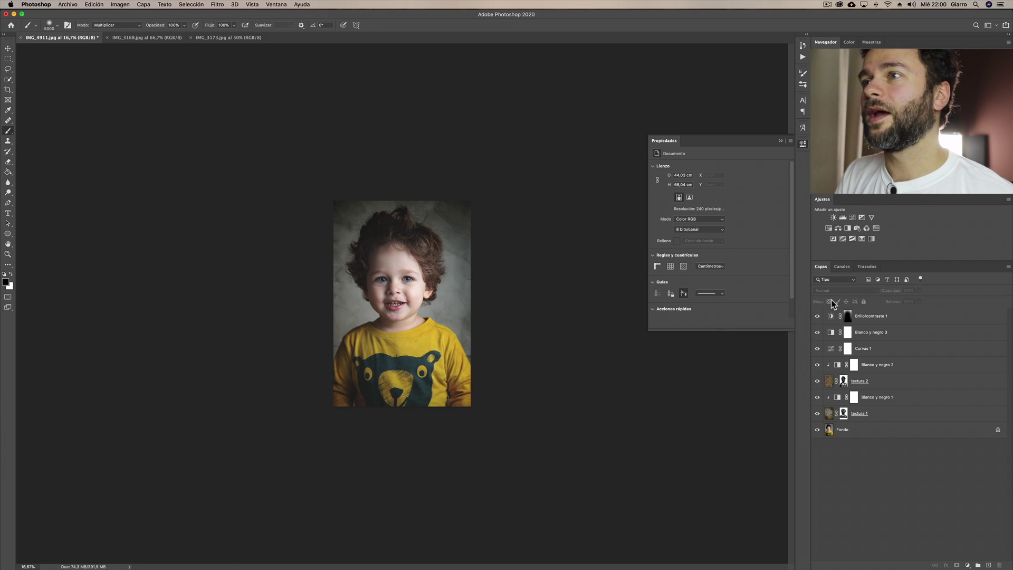
Run the "Efecto grano película" action from the Un Papá Fotógrafo set and continue through its message to add film grain
click(803, 57)
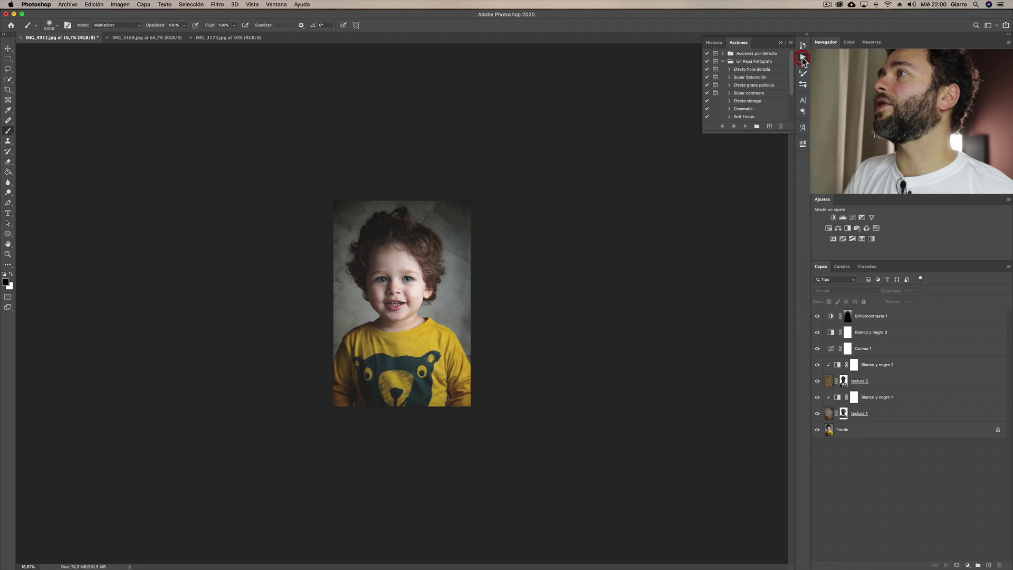
click(754, 86)
click(744, 127)
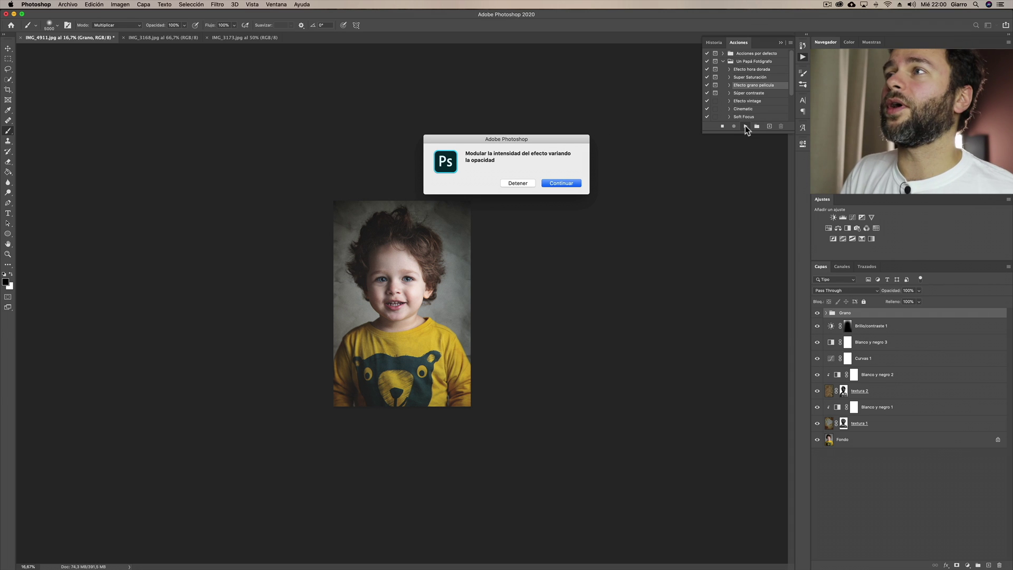
click(563, 184)
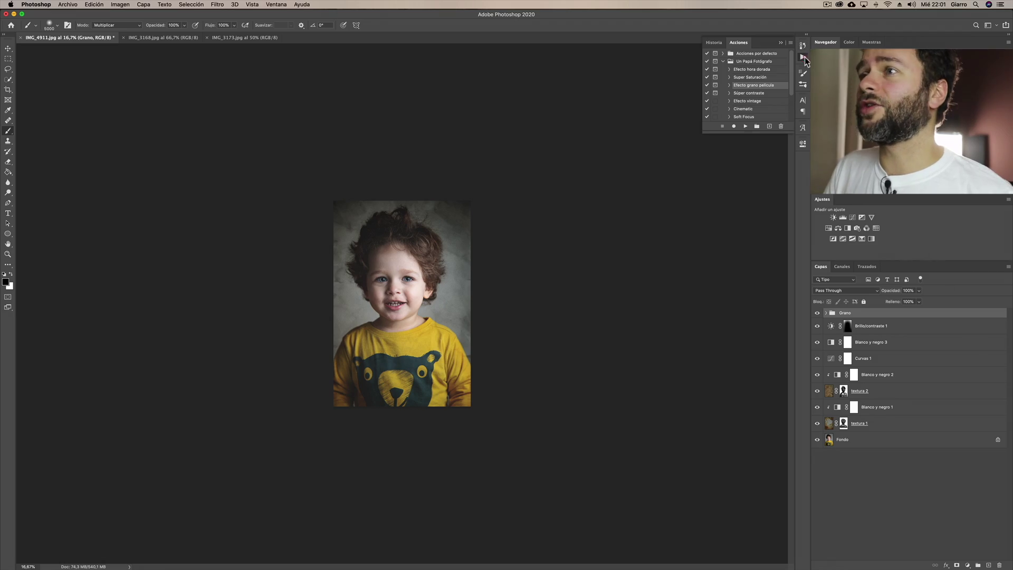
click(804, 56)
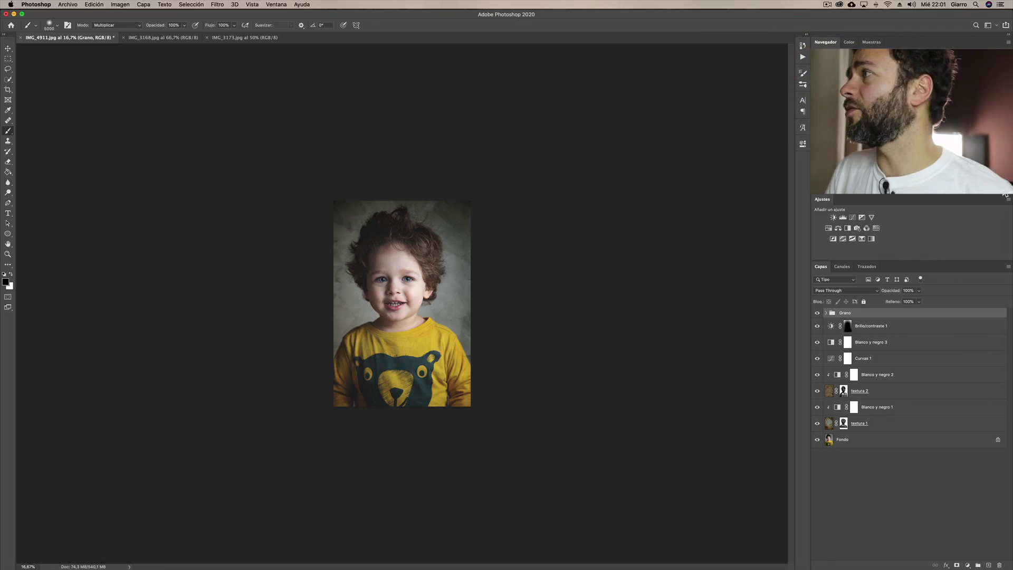
Lower the opacity of the Grano group to about 55%
key(super+plus)
key(super+plus)
key(super+plus)
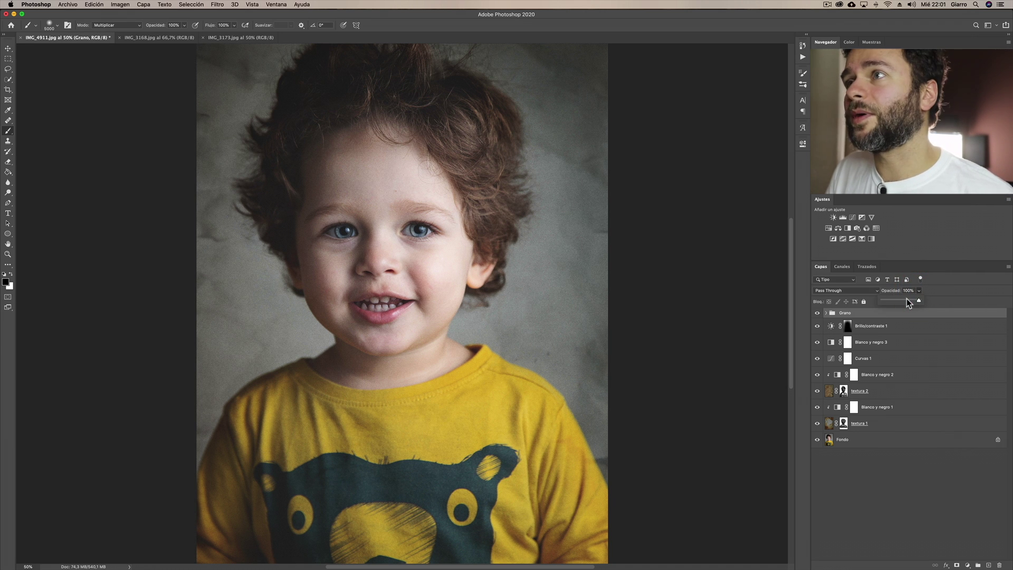
drag(906, 298, 905, 301)
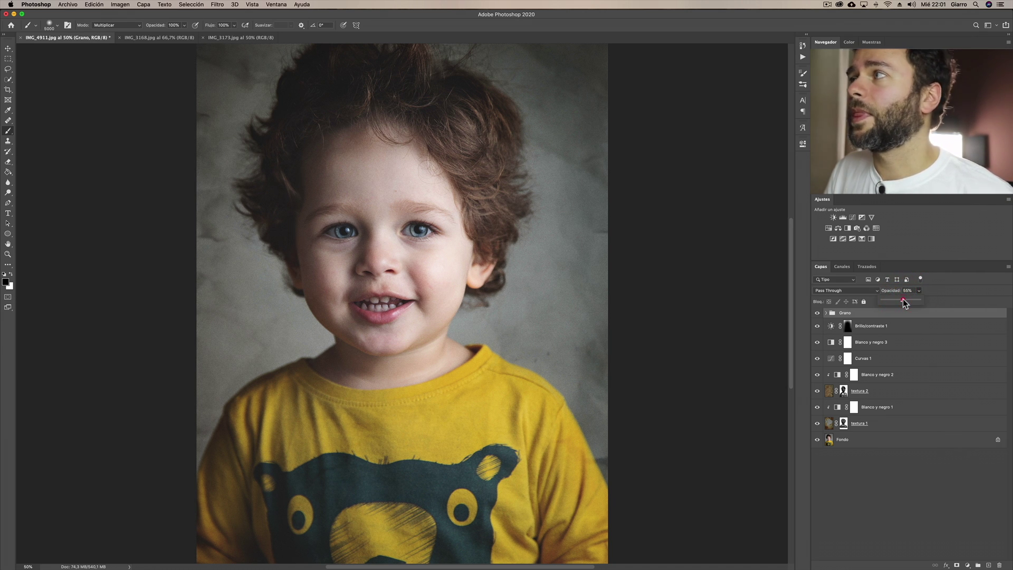
click(841, 196)
click(841, 195)
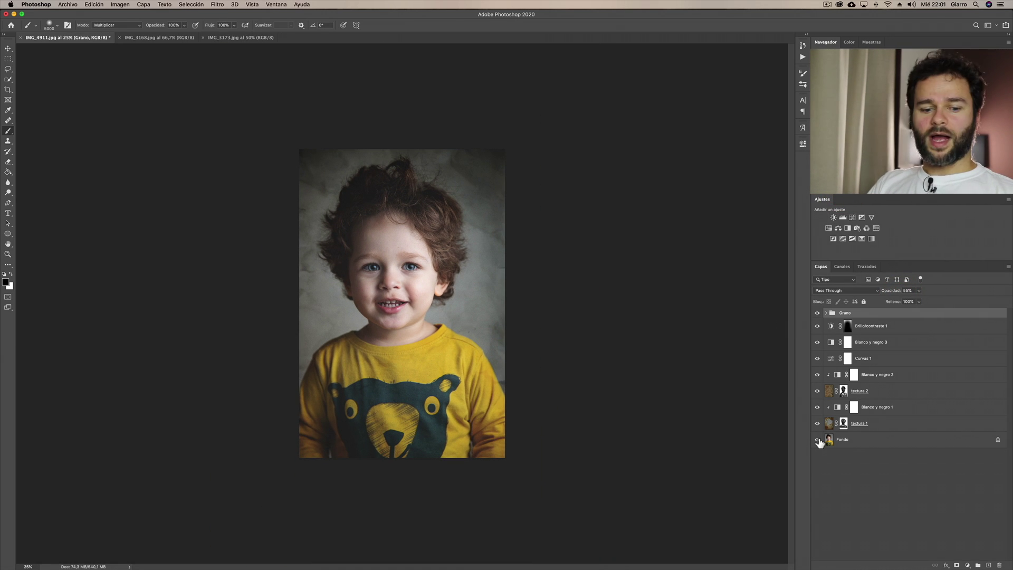
Compare the edited portrait with the original by showing only the Fondo layer, and restore all layers
click(999, 195)
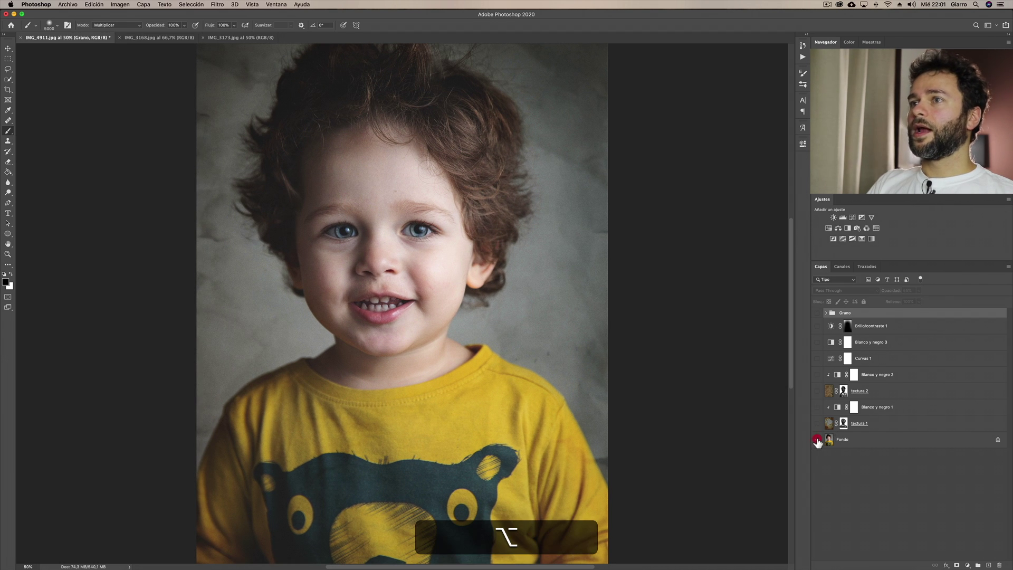
alt+click(817, 440)
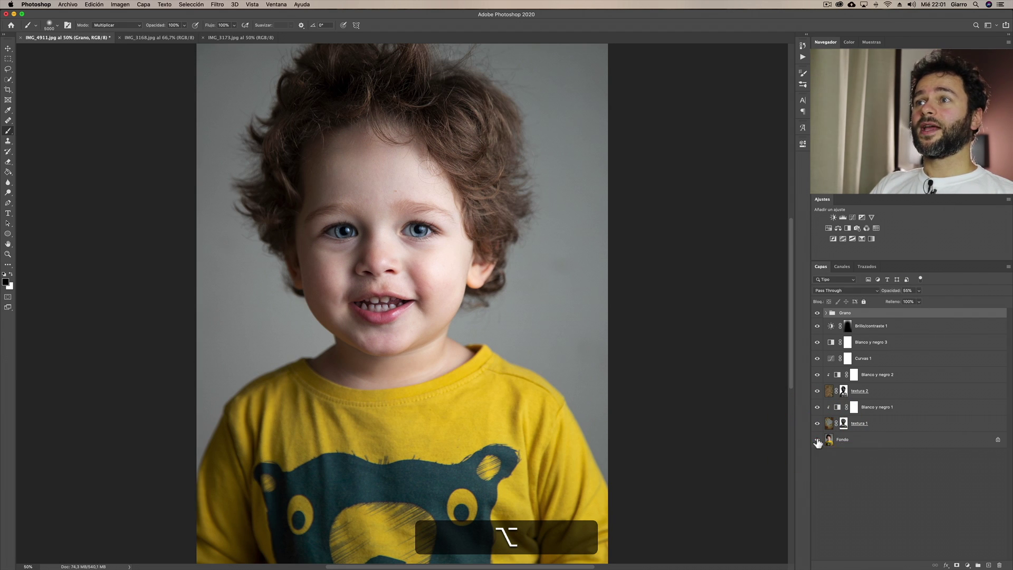
alt+click(817, 440)
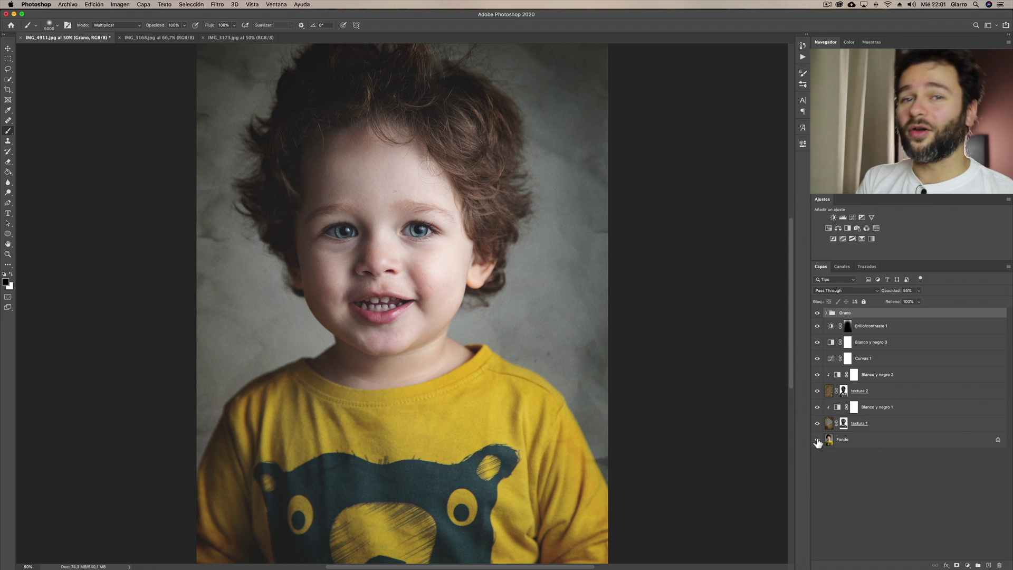